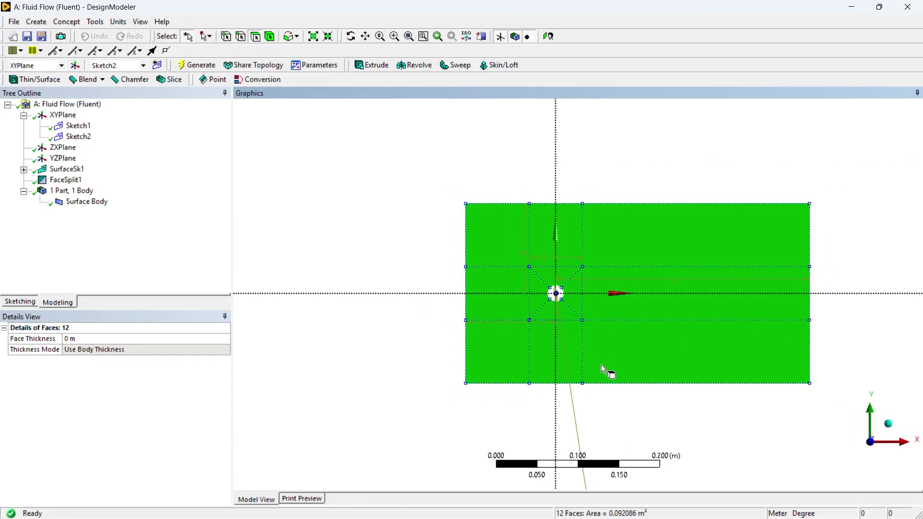
{"action": "left_click", "coordinate": [805, 355]}
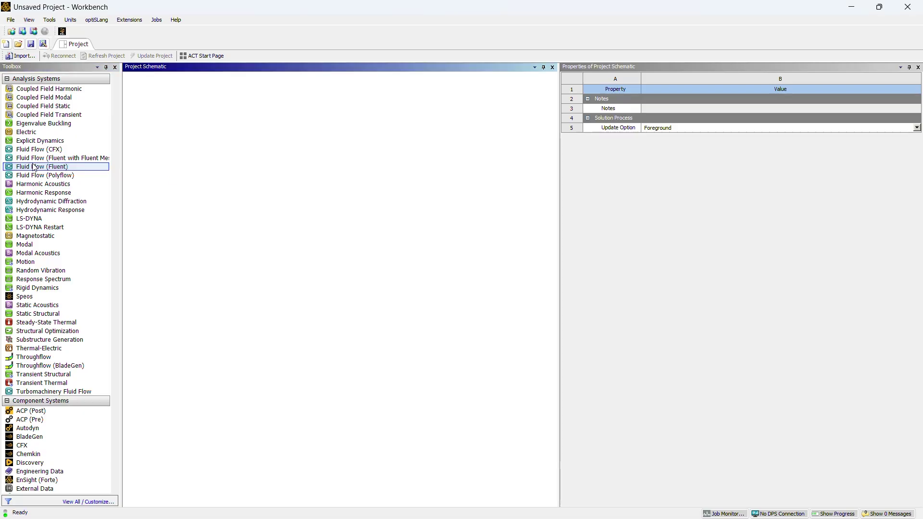
Add a Fluid Flow (Fluent) analysis system to the project and set its geometry's analysis type to 2D.
{"action": "double_click", "coordinate": [34, 166]}
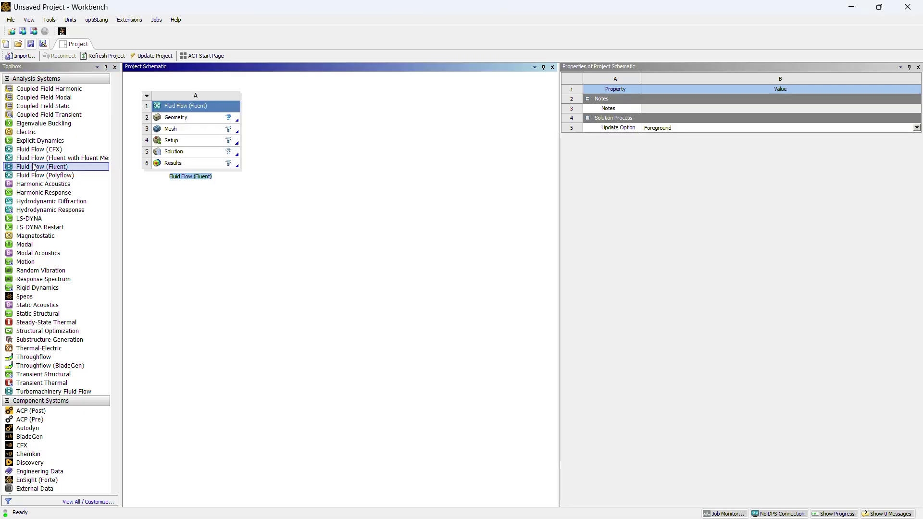
{"action": "left_click", "coordinate": [173, 119]}
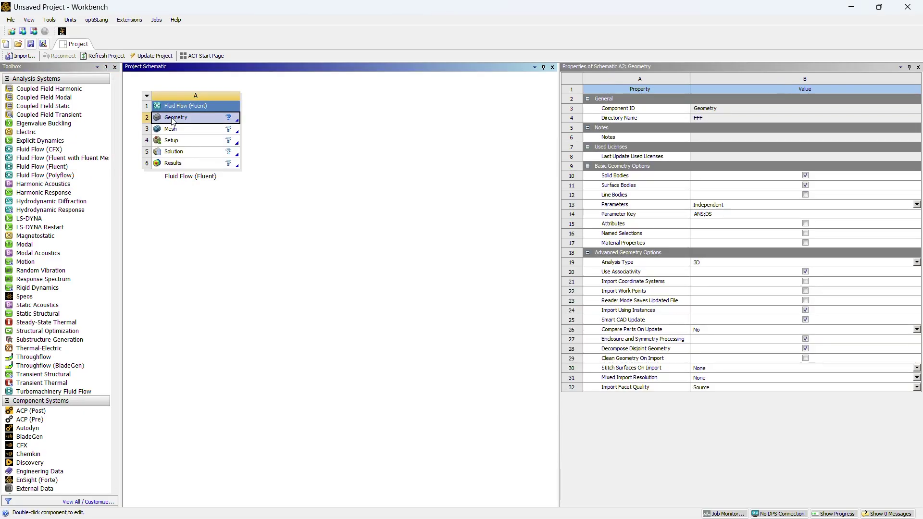
{"action": "left_click", "coordinate": [915, 262]}
{"action": "left_click", "coordinate": [715, 278]}
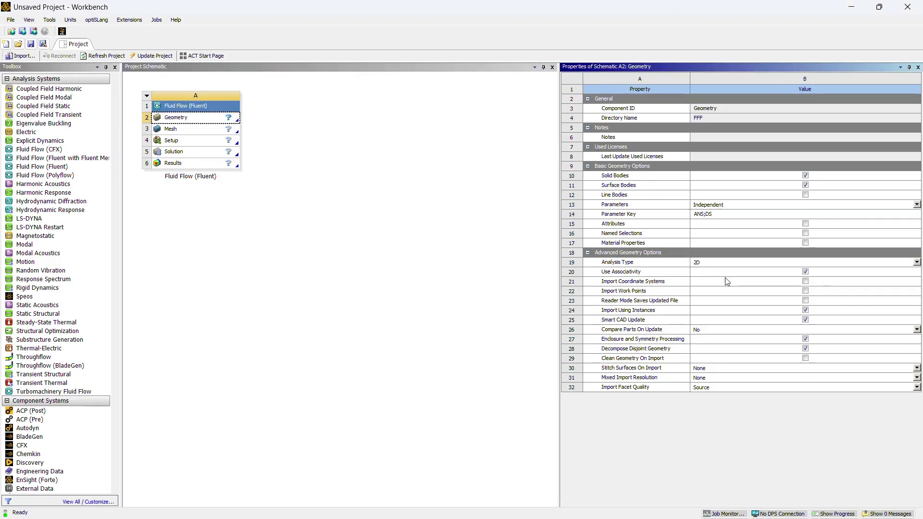
{"action": "left_click", "coordinate": [429, 247]}
Create a new DesignModeler geometry for the Fluid Flow (Fluent) system.
{"action": "left_click", "coordinate": [203, 120]}
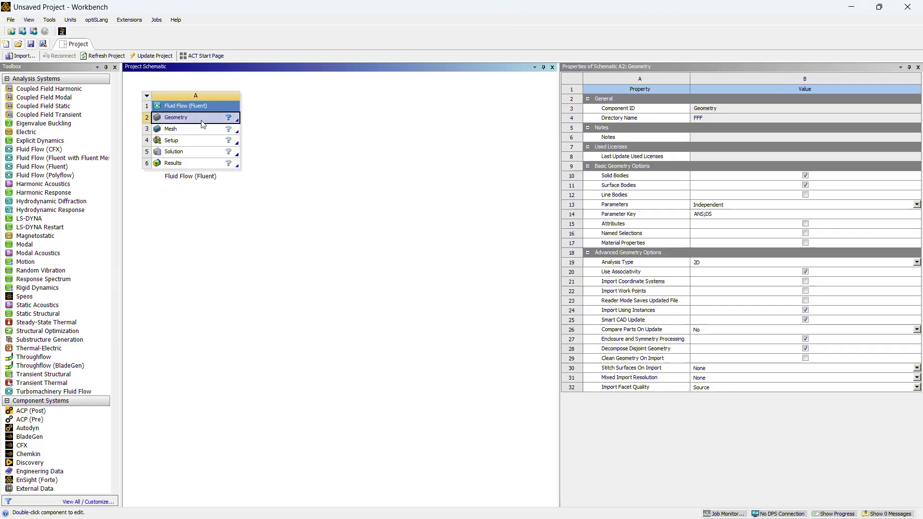
{"action": "right_click", "coordinate": [203, 121]}
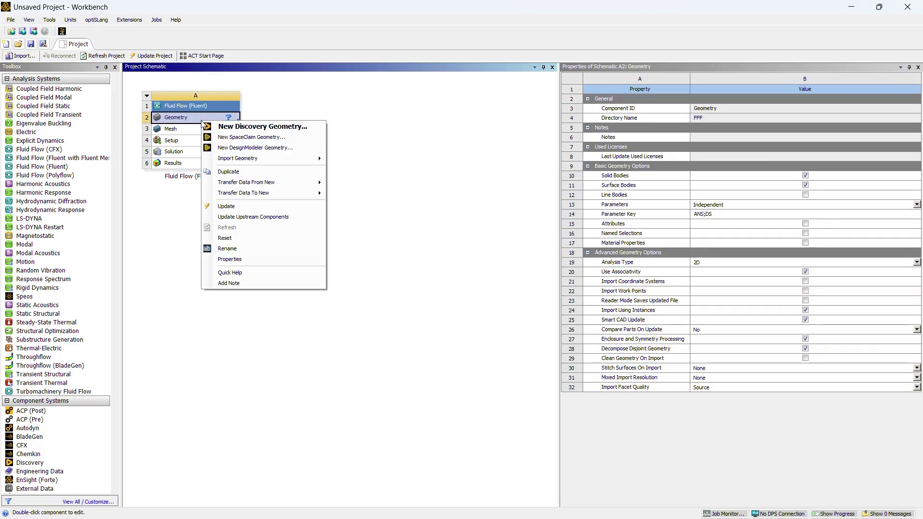
{"action": "left_click", "coordinate": [234, 147]}
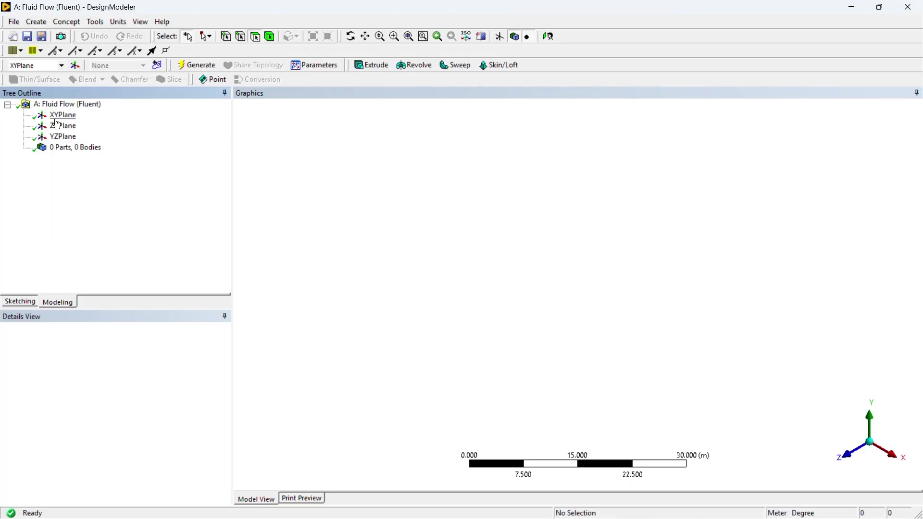
Look straight at the XYPlane and sketch a circle on it centred at the origin.
{"action": "left_click", "coordinate": [59, 115]}
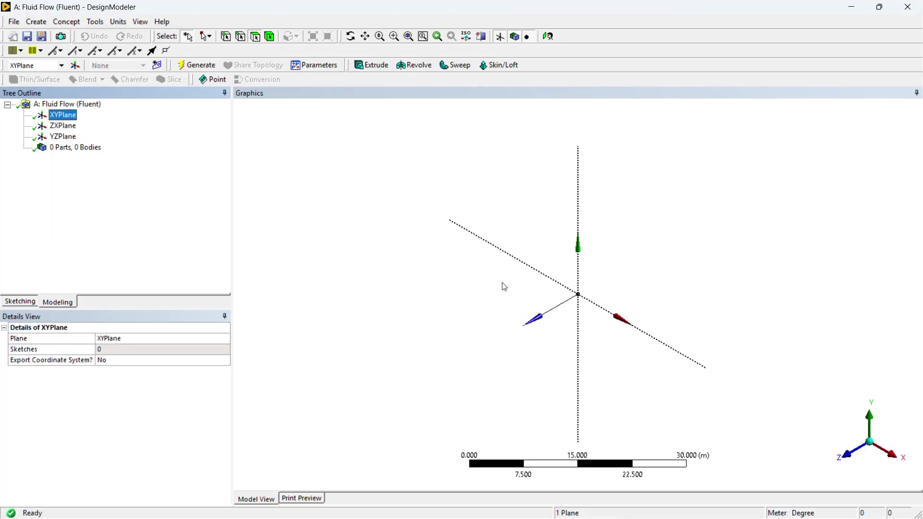
{"action": "left_click", "coordinate": [844, 454]}
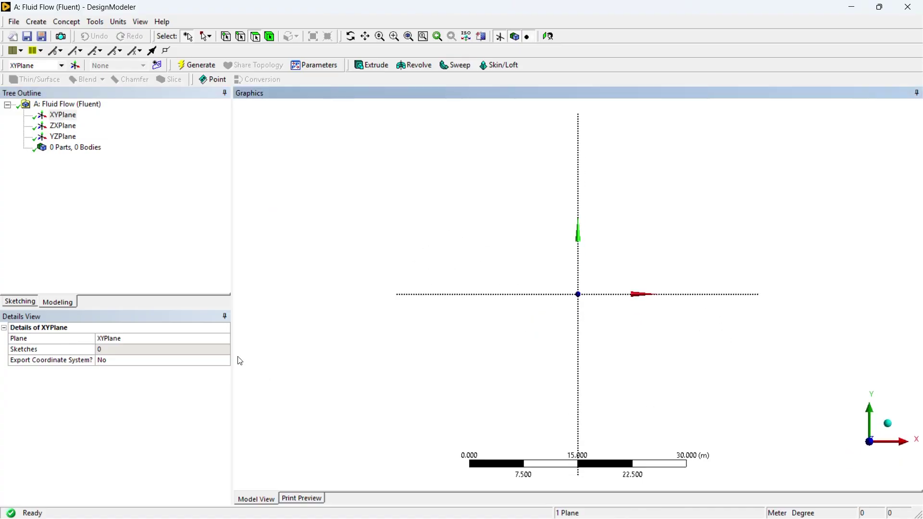
{"action": "left_click", "coordinate": [19, 302]}
{"action": "left_click", "coordinate": [25, 205]}
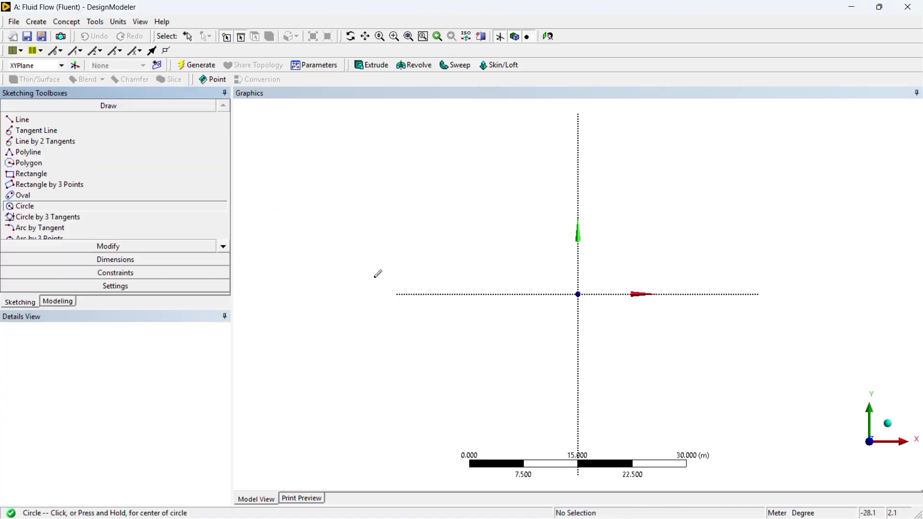
{"action": "left_click", "coordinate": [578, 294]}
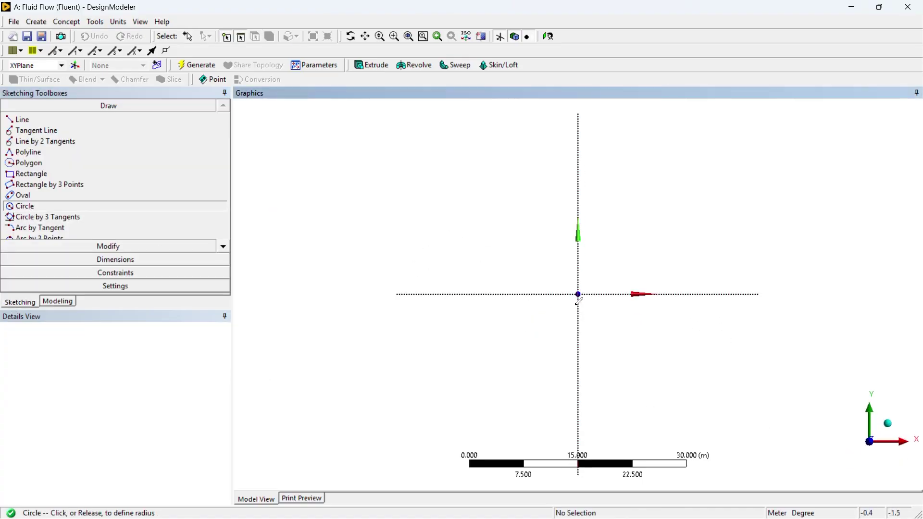
{"action": "left_click", "coordinate": [543, 294]}
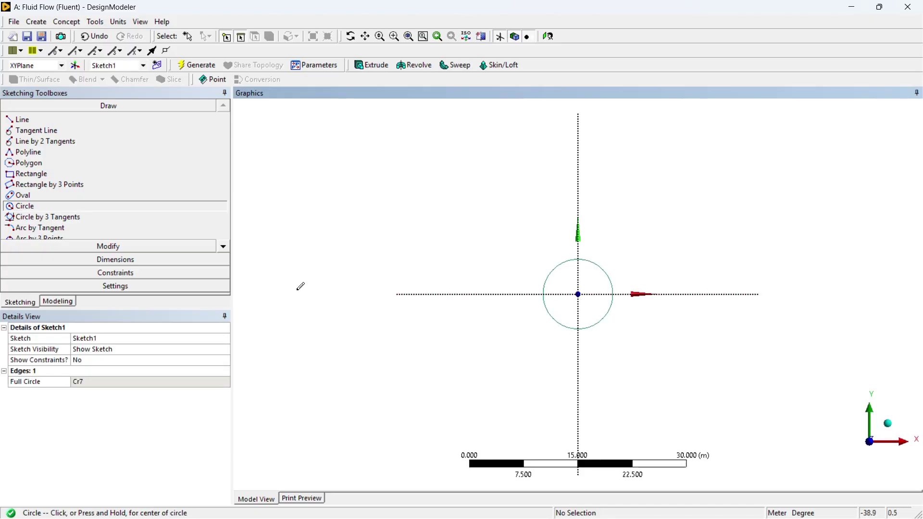
Dimension the circle's diameter and set it to 0.02 m.
{"action": "left_click", "coordinate": [119, 262]}
{"action": "left_click", "coordinate": [64, 146]}
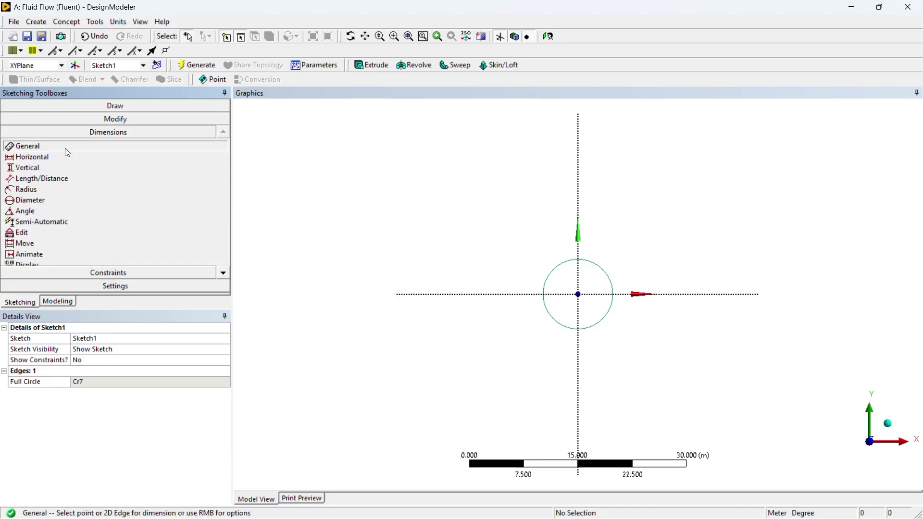
{"action": "left_click", "coordinate": [596, 286]}
{"action": "left_click", "coordinate": [594, 350]}
{"action": "left_click", "coordinate": [190, 382]}
{"action": "type", "text": "0.02"}
{"action": "key", "text": "Return"}
{"action": "scroll", "coordinate": [592, 313], "scroll_direction": "up", "scroll_amount": 5}
{"action": "scroll", "coordinate": [592, 314], "scroll_direction": "up", "scroll_amount": 10}
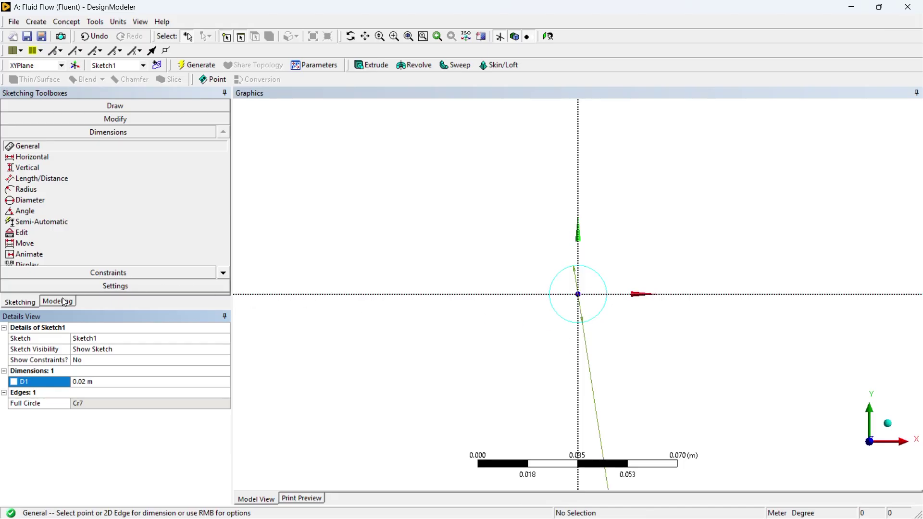
Sketch a rectangle around the circle, reaching from about 0.10 m upstream to about 0.30 m downstream of the origin along X.
{"action": "left_click", "coordinate": [43, 104]}
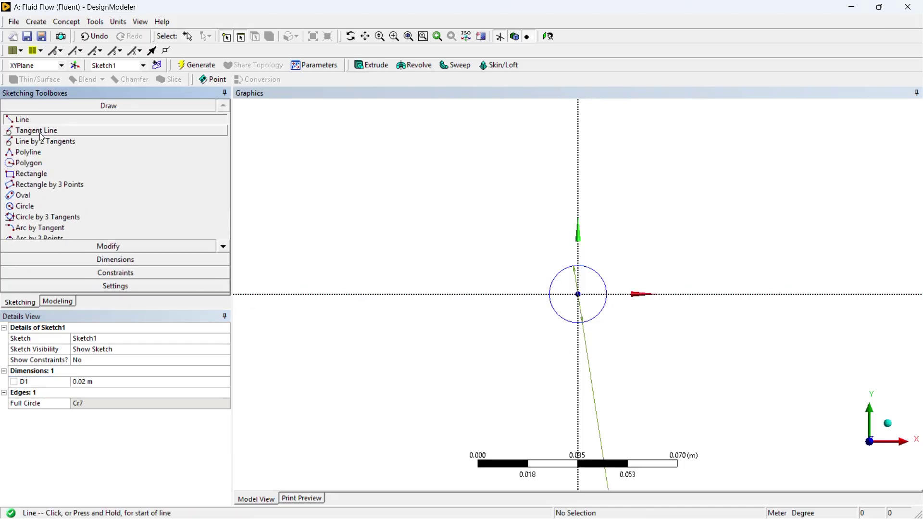
{"action": "left_click", "coordinate": [49, 177]}
{"action": "scroll", "coordinate": [370, 261], "scroll_direction": "down", "scroll_amount": 2}
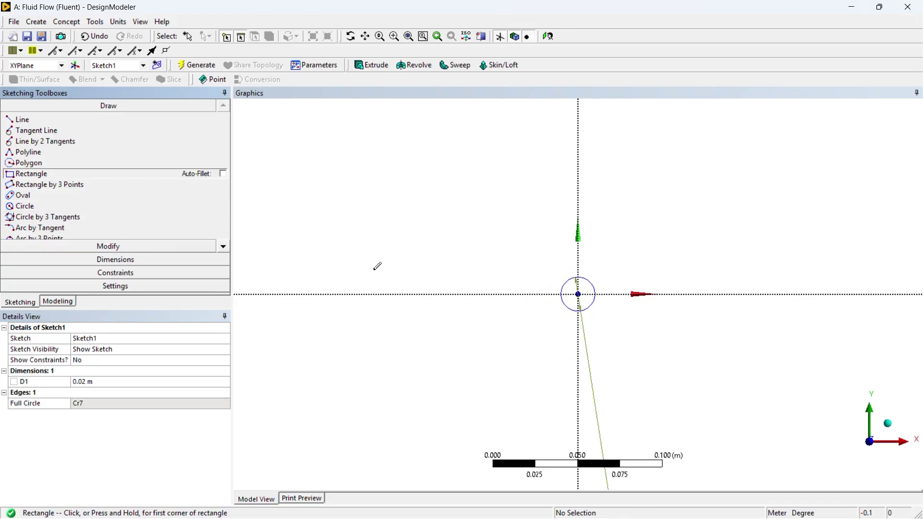
{"action": "left_click", "coordinate": [462, 333]}
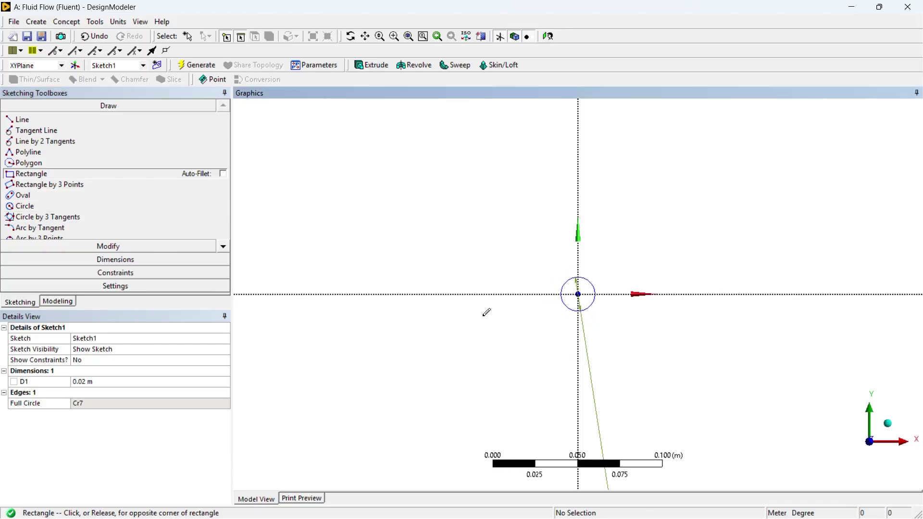
{"action": "scroll", "coordinate": [832, 241], "scroll_direction": "down", "scroll_amount": 2}
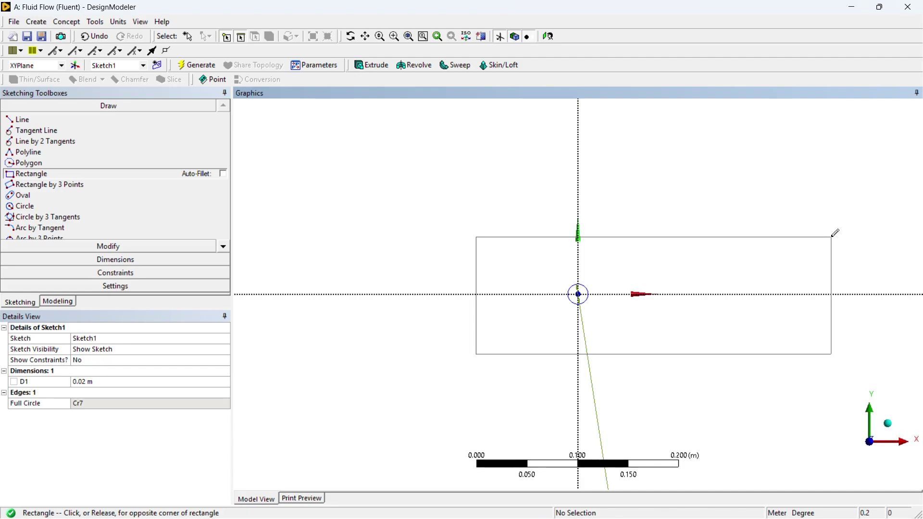
{"action": "left_click", "coordinate": [884, 237]}
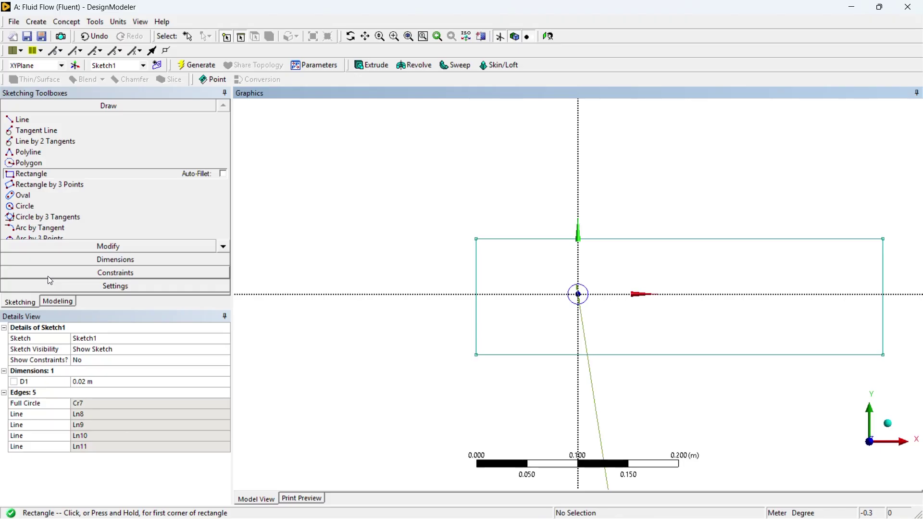
Add a vertical dimension between the rectangle's upper edge and the horizontal axis.
{"action": "left_click", "coordinate": [48, 261]}
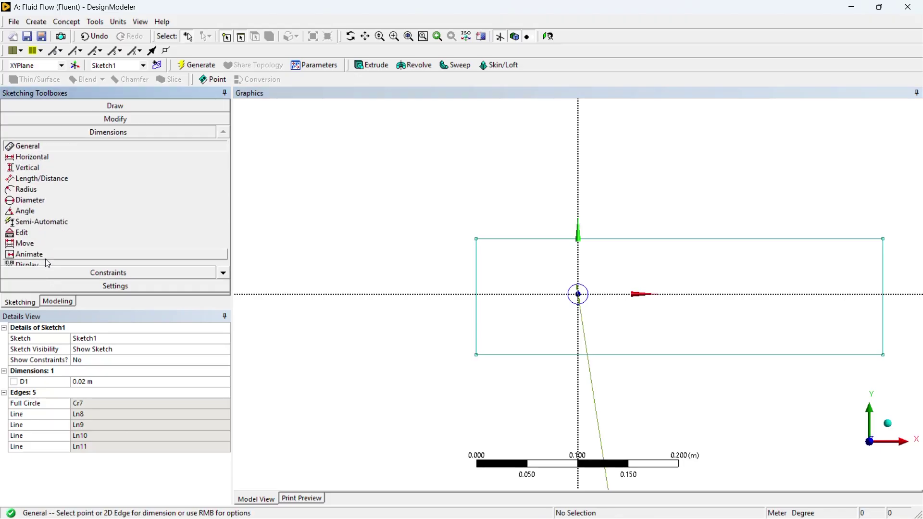
{"action": "left_click", "coordinate": [27, 167]}
{"action": "scroll", "coordinate": [426, 304], "scroll_direction": "up", "scroll_amount": 3}
{"action": "left_click", "coordinate": [404, 202]}
{"action": "left_click", "coordinate": [414, 299]}
{"action": "left_click", "coordinate": [412, 248]}
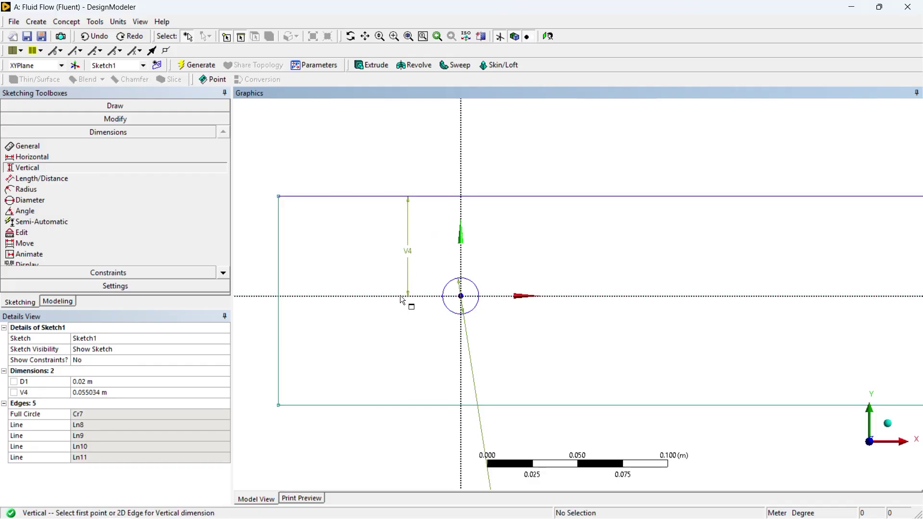
Add horizontal dimensions from the vertical axis to the rectangle's left edge and to its right edge.
{"action": "scroll", "coordinate": [337, 261], "scroll_direction": "down", "scroll_amount": 2}
{"action": "scroll", "coordinate": [338, 261], "scroll_direction": "down", "scroll_amount": 1}
{"action": "left_click", "coordinate": [77, 157]}
{"action": "left_click", "coordinate": [508, 296]}
{"action": "left_click", "coordinate": [400, 288]}
{"action": "left_click", "coordinate": [451, 332]}
{"action": "left_click", "coordinate": [509, 295]}
{"action": "left_click", "coordinate": [834, 272]}
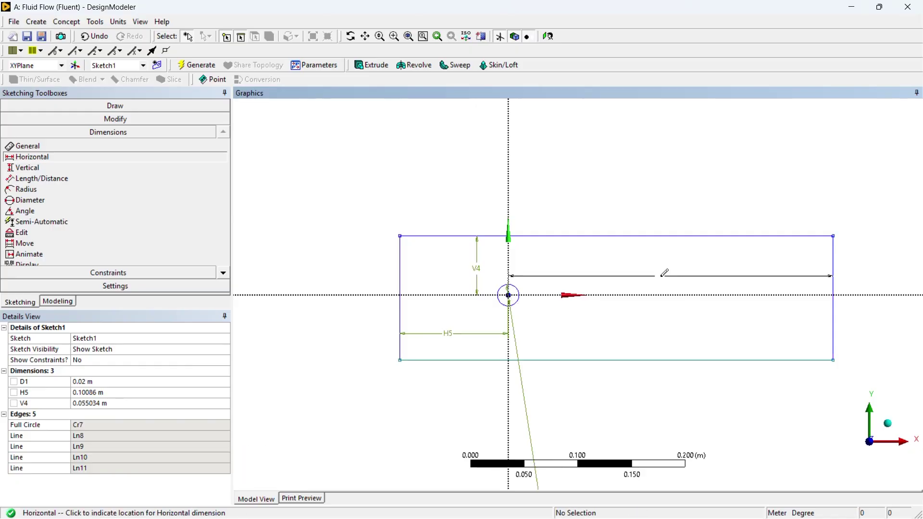
{"action": "left_click", "coordinate": [664, 274]}
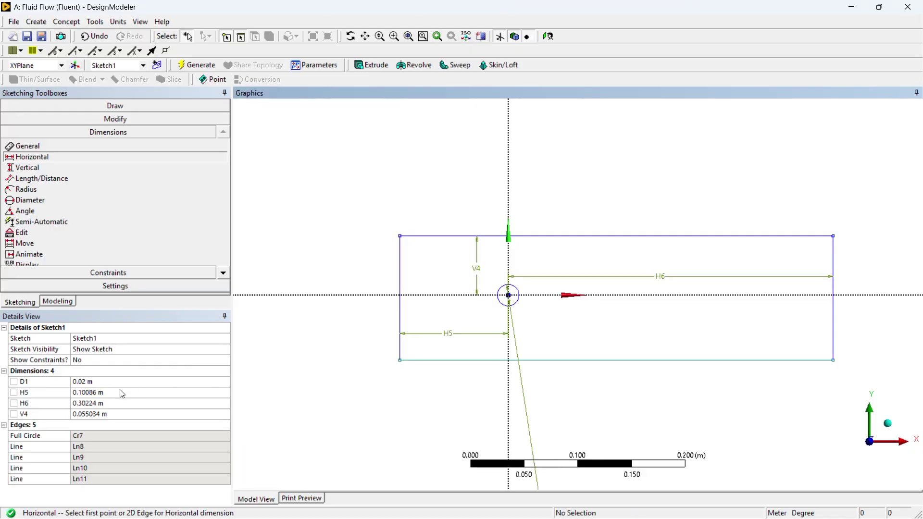
Set the rectangle's distances from the origin to 0.11 m on the left (H5), 0.31 m on the right (H6) and 0.11 m above (V4).
{"action": "left_click", "coordinate": [120, 391]}
{"action": "type", "text": "0.11"}
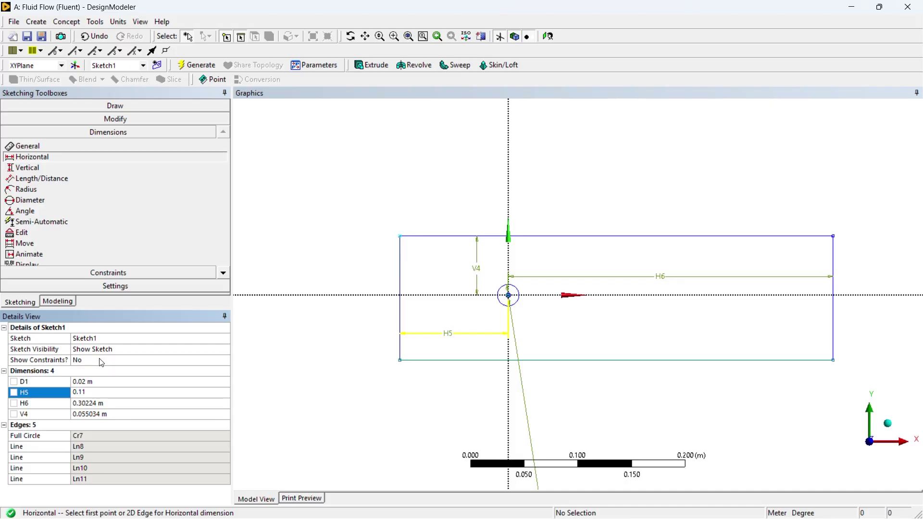
{"action": "left_click", "coordinate": [102, 404]}
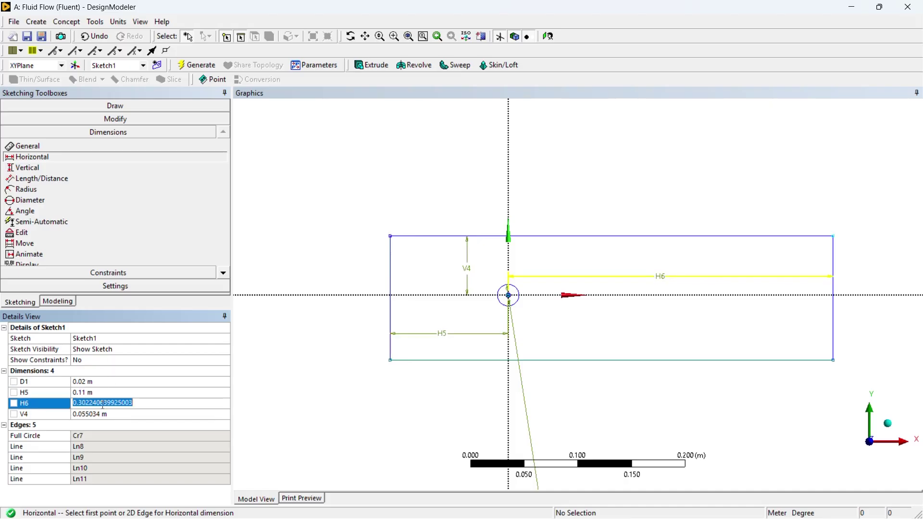
{"action": "type", "text": "0.31"}
{"action": "key", "text": "Return"}
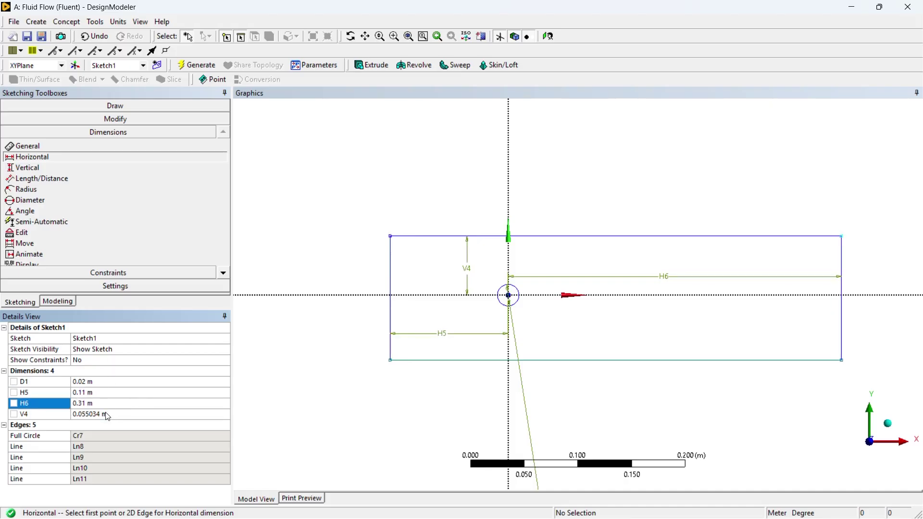
{"action": "left_click", "coordinate": [107, 414]}
{"action": "type", "text": "0.11"}
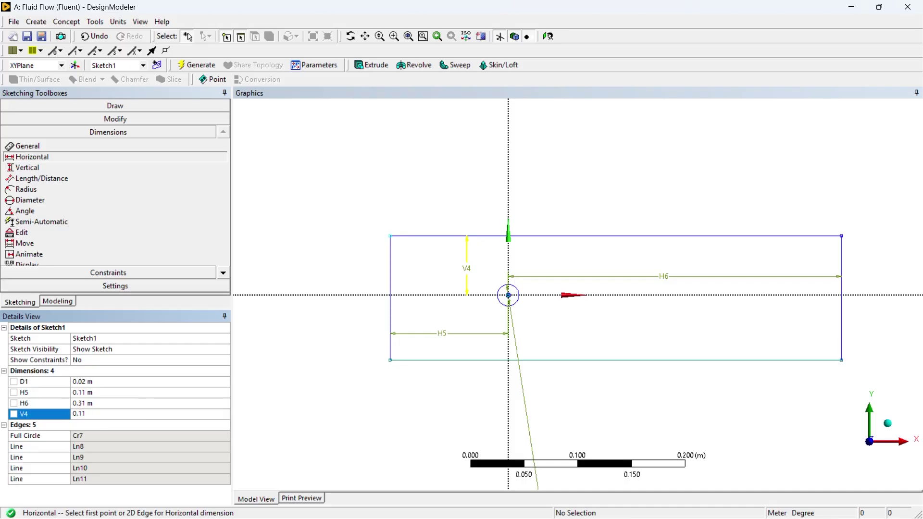
{"action": "key", "text": "Return"}
Constrain the rectangle's upper and lower edges to be symmetric about the horizontal axis.
{"action": "left_click", "coordinate": [203, 272]}
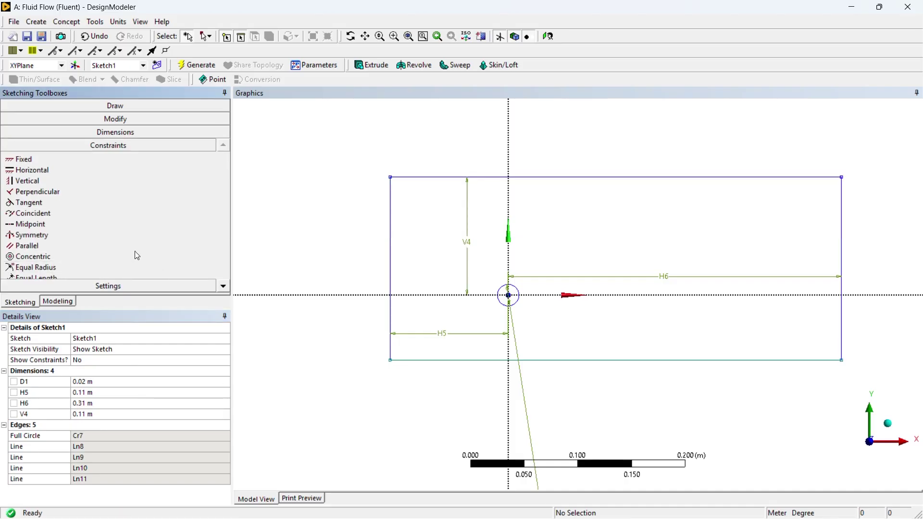
{"action": "left_click", "coordinate": [105, 236]}
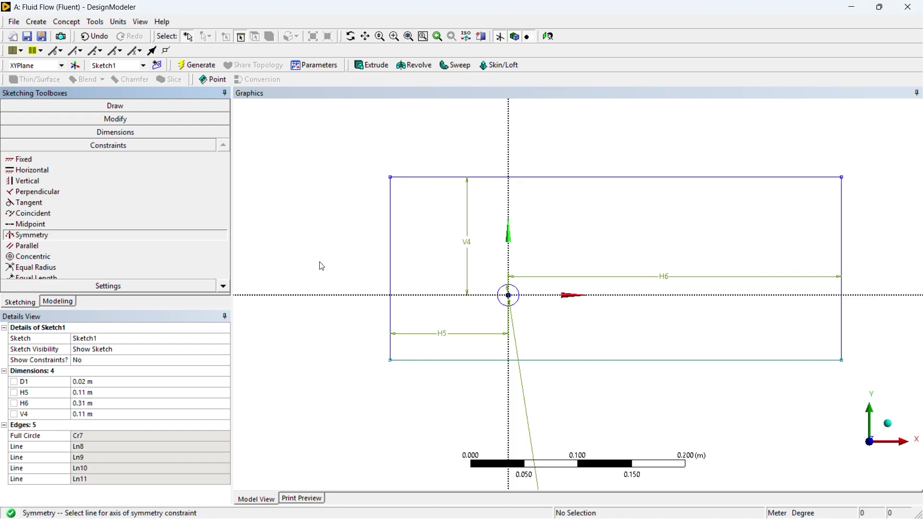
{"action": "left_click", "coordinate": [440, 296]}
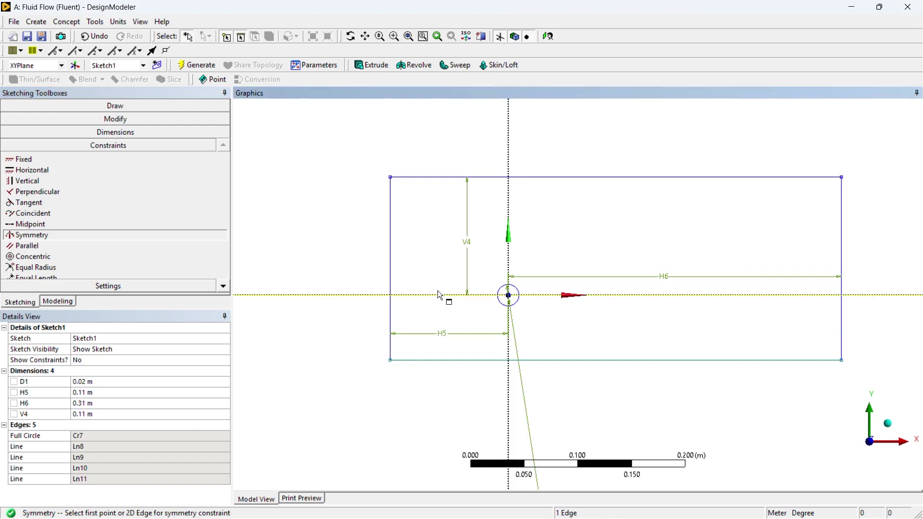
{"action": "left_click", "coordinate": [438, 180]}
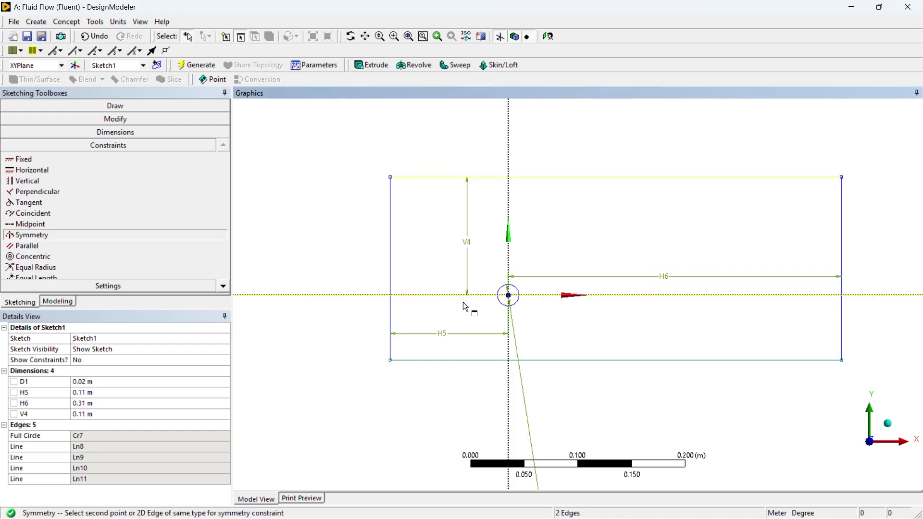
{"action": "left_click", "coordinate": [460, 360]}
{"action": "scroll", "coordinate": [460, 360], "scroll_direction": "down", "scroll_amount": 2}
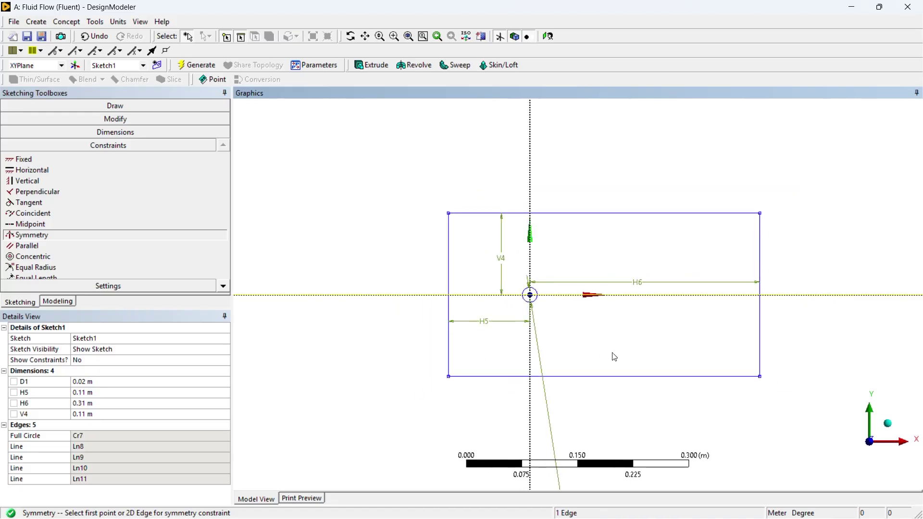
Create a surface from Sketch1 using Add Material and generate it.
{"action": "middle_click_drag", "start_coordinate": [668, 345], "coordinate": [607, 343], "text": "ctrl"}
{"action": "scroll", "coordinate": [586, 337], "scroll_direction": "up", "scroll_amount": 2}
{"action": "left_click", "coordinate": [45, 298]}
{"action": "left_click", "coordinate": [74, 27]}
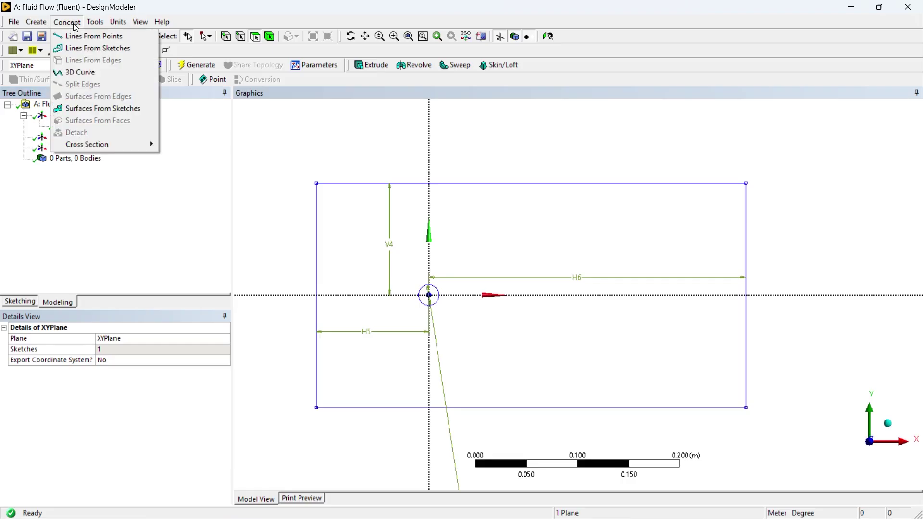
{"action": "left_click", "coordinate": [90, 108]}
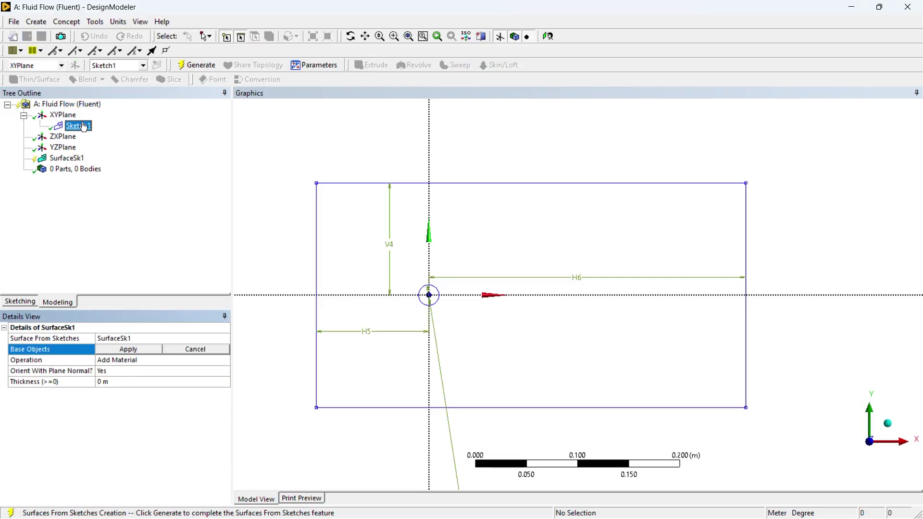
{"action": "left_click", "coordinate": [78, 125]}
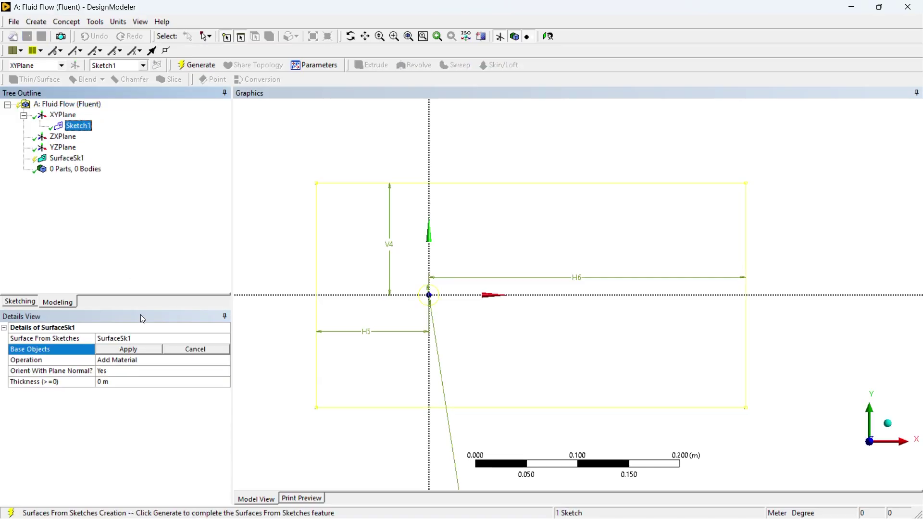
{"action": "left_click", "coordinate": [125, 348]}
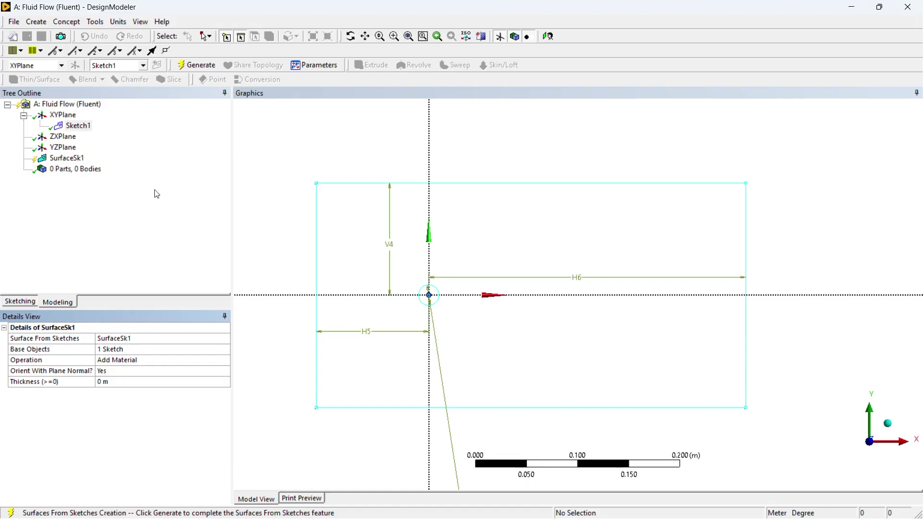
{"action": "left_click", "coordinate": [200, 68]}
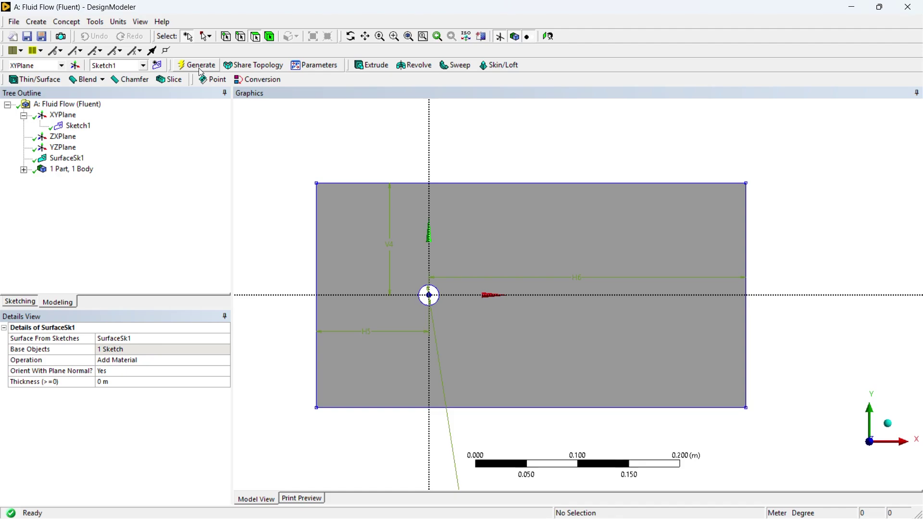
Set the surface body's Fluid/Solid property to Fluid.
{"action": "left_click", "coordinate": [24, 169]}
{"action": "left_click", "coordinate": [77, 181]}
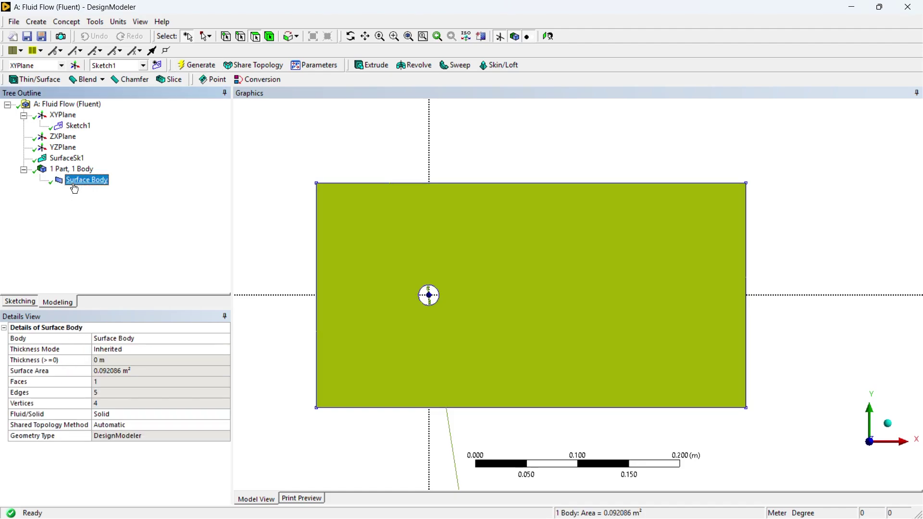
{"action": "left_click", "coordinate": [128, 416]}
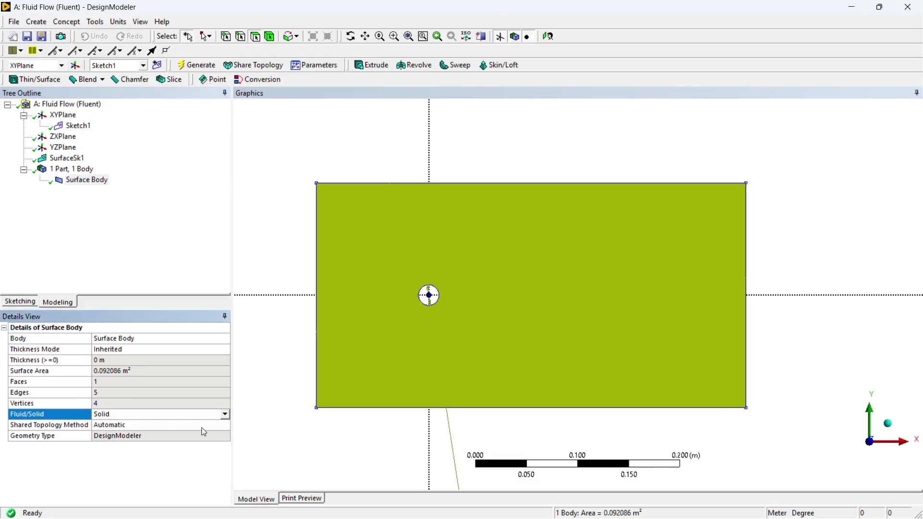
{"action": "left_click", "coordinate": [225, 415]}
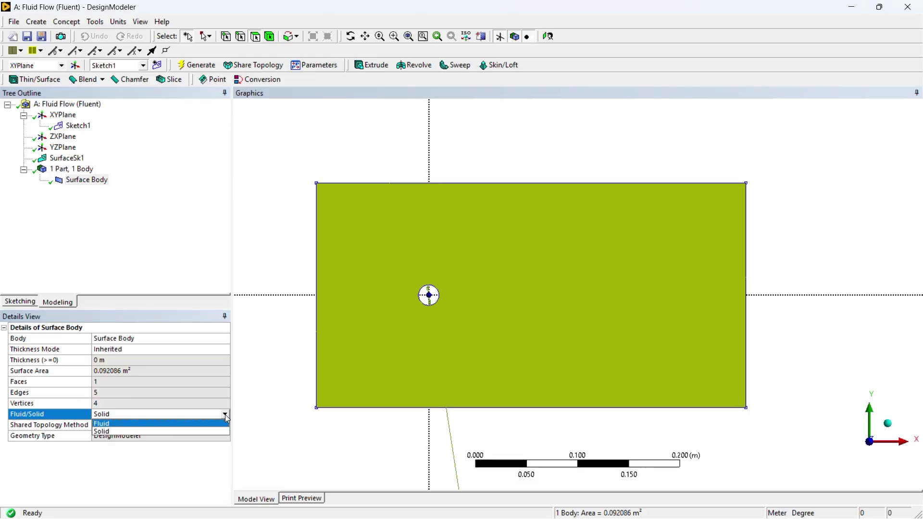
{"action": "left_click", "coordinate": [135, 422]}
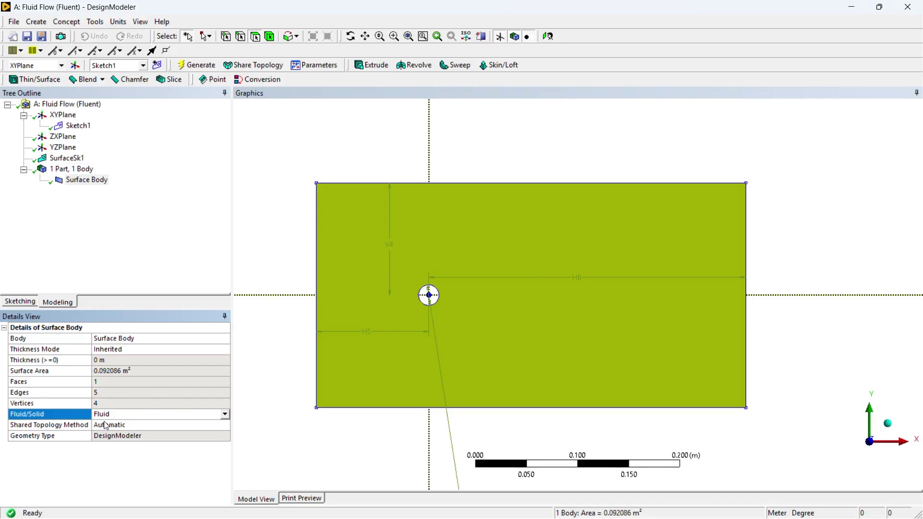
Create a new sketch on the XYPlane and draw a rectangle enclosing the cylinder, inside the flow domain.
{"action": "left_click", "coordinate": [59, 116]}
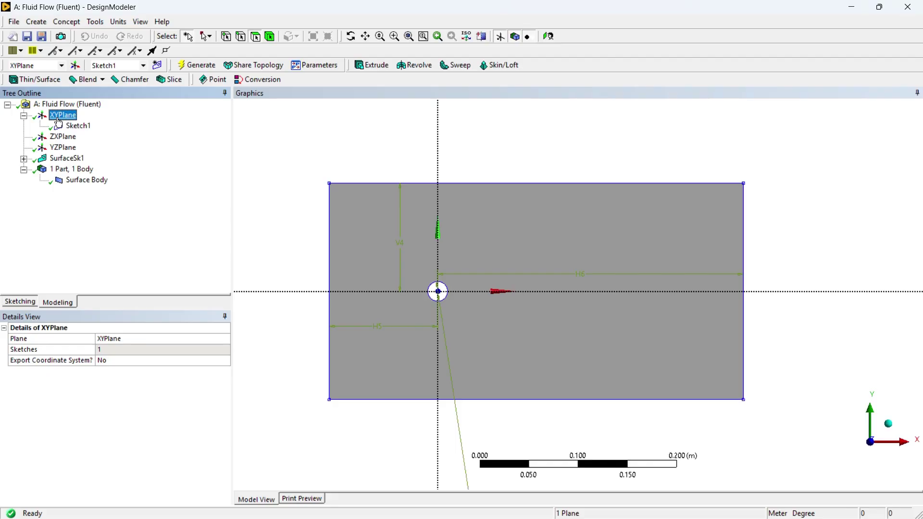
{"action": "left_click", "coordinate": [157, 65]}
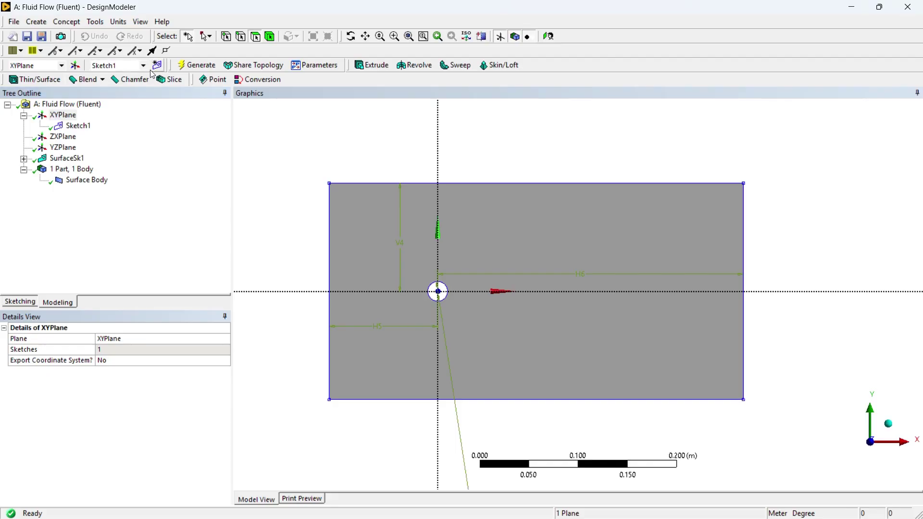
{"action": "left_click", "coordinate": [78, 136]}
{"action": "left_click", "coordinate": [20, 301]}
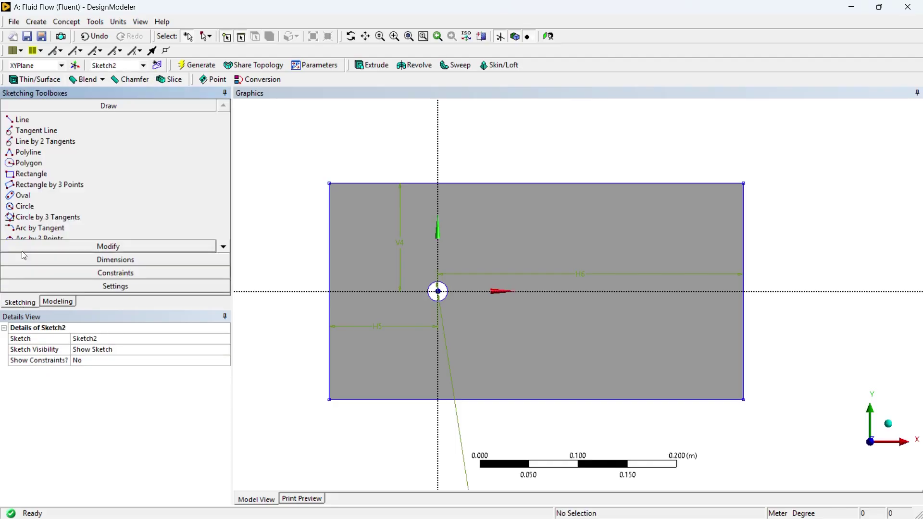
{"action": "left_click", "coordinate": [20, 176]}
{"action": "scroll", "coordinate": [288, 286], "scroll_direction": "up", "scroll_amount": 5}
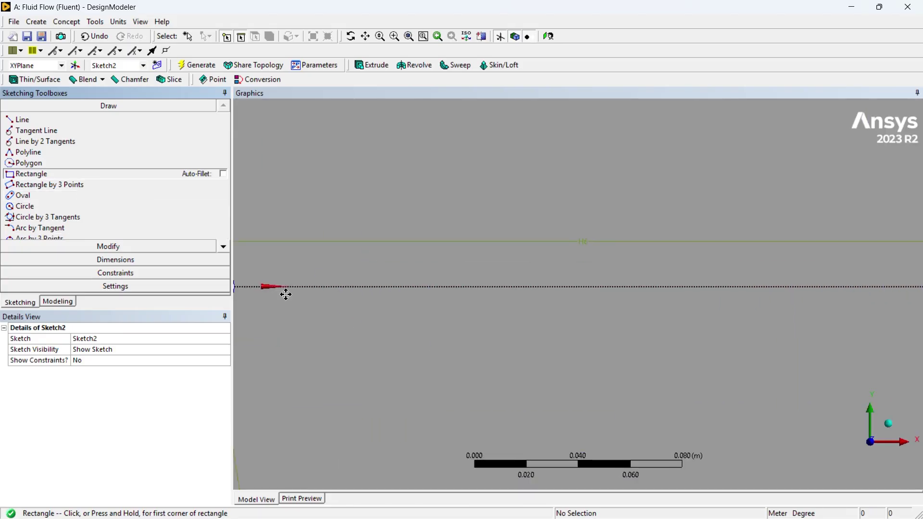
{"action": "middle_click_drag", "start_coordinate": [284, 294], "coordinate": [604, 287], "text": "ctrl"}
{"action": "scroll", "coordinate": [474, 283], "scroll_direction": "up", "scroll_amount": 1}
{"action": "left_click", "coordinate": [449, 350]}
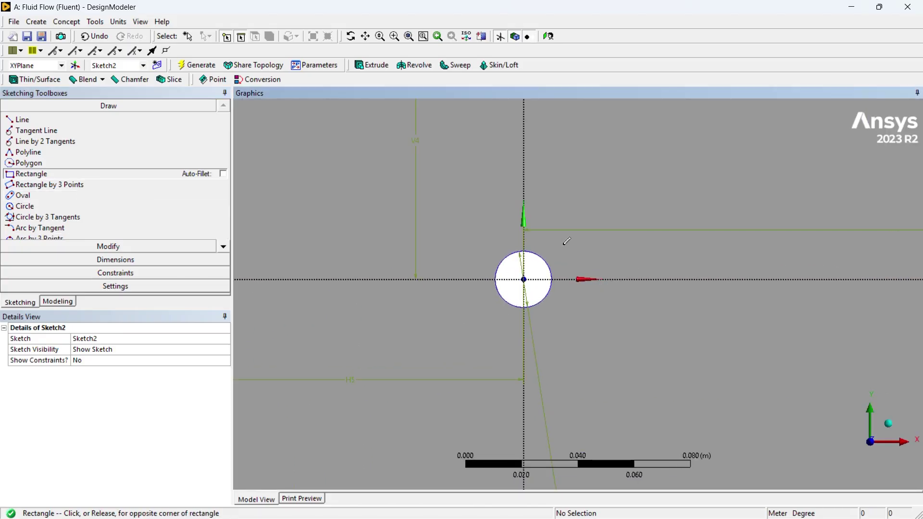
{"action": "left_click", "coordinate": [600, 206]}
Dimension the inner rectangle's upper edge and set its length to 0.065 m.
{"action": "left_click", "coordinate": [116, 260]}
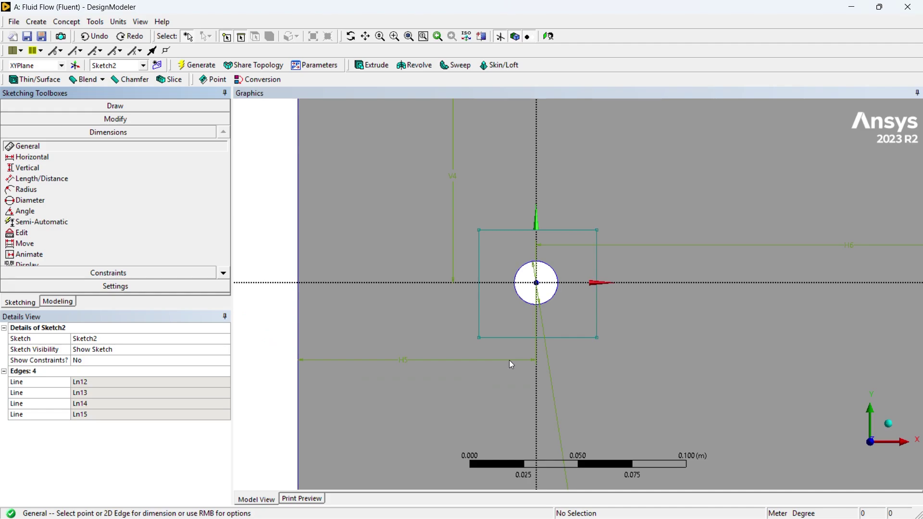
{"action": "left_click", "coordinate": [499, 231]}
{"action": "left_click", "coordinate": [503, 208]}
{"action": "left_click", "coordinate": [150, 379]}
{"action": "type", "text": "0"}
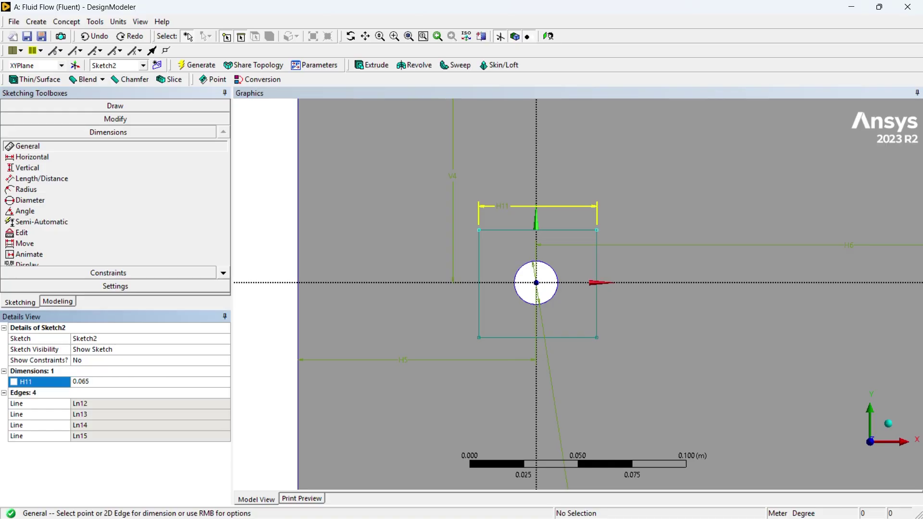
{"action": "type", "text": ".065"}
{"action": "key", "text": "Return"}
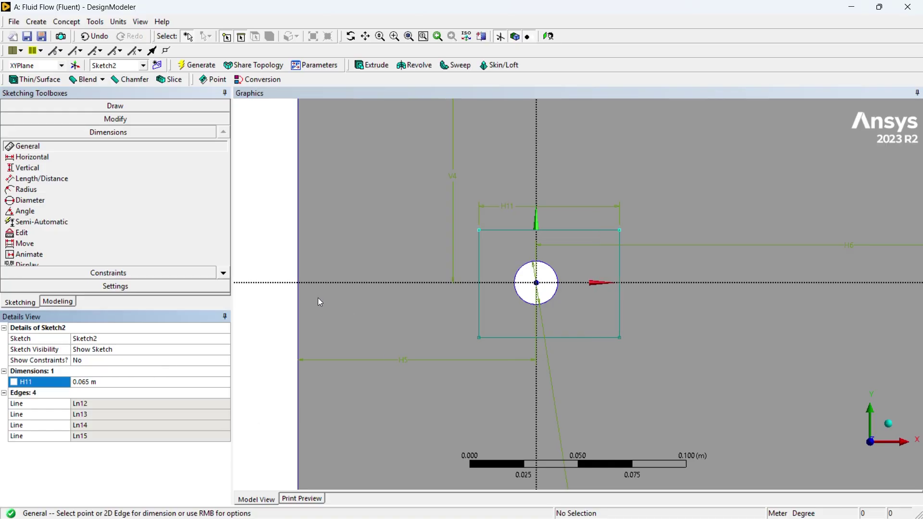
Constrain the inner rectangle's upper and right edges to equal length.
{"action": "left_click", "coordinate": [165, 274]}
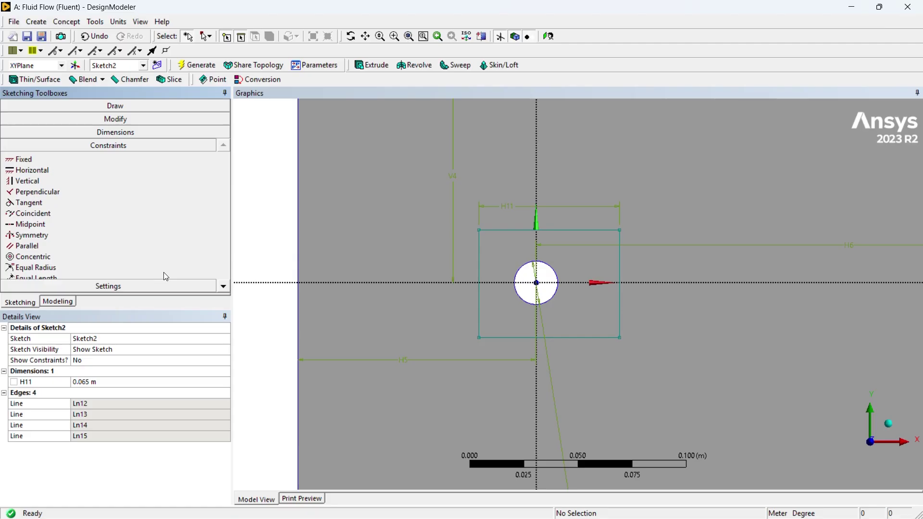
{"action": "left_click", "coordinate": [223, 286]}
{"action": "left_click", "coordinate": [36, 267]}
{"action": "left_click", "coordinate": [558, 229]}
{"action": "left_click", "coordinate": [619, 268]}
Constrain the inner square's upper and lower edges to be symmetric about the horizontal axis.
{"action": "left_click", "coordinate": [54, 220]}
{"action": "left_click", "coordinate": [500, 282]}
{"action": "left_click", "coordinate": [498, 230]}
{"action": "left_click", "coordinate": [508, 371]}
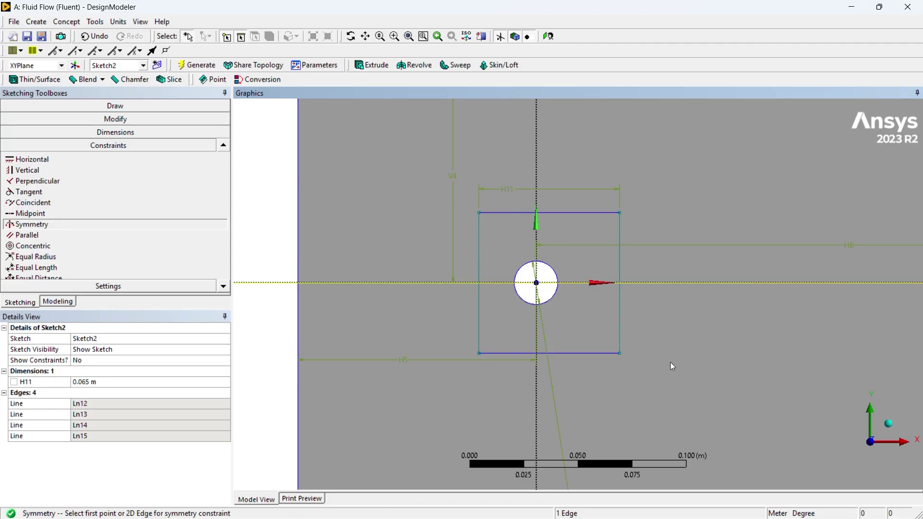
Constrain the inner square's left and right edges to be symmetric about the vertical axis.
{"action": "left_click", "coordinate": [148, 224]}
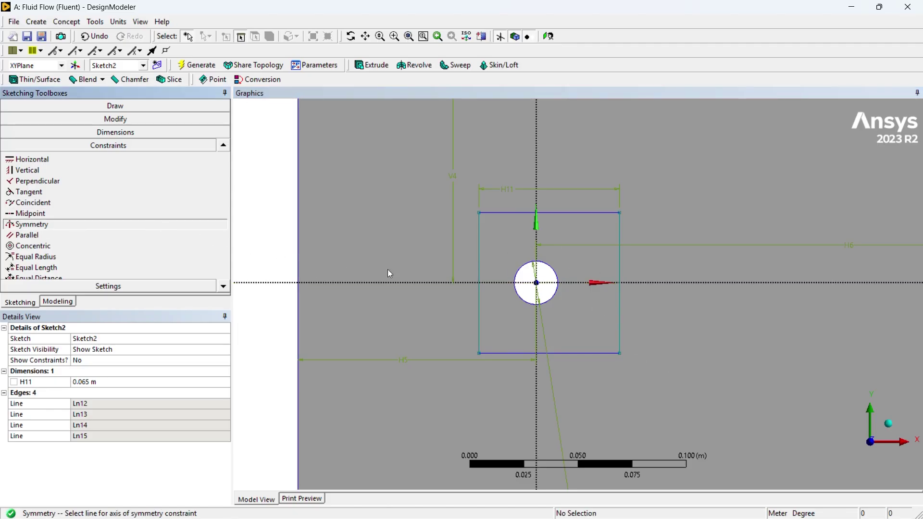
{"action": "left_click", "coordinate": [536, 246]}
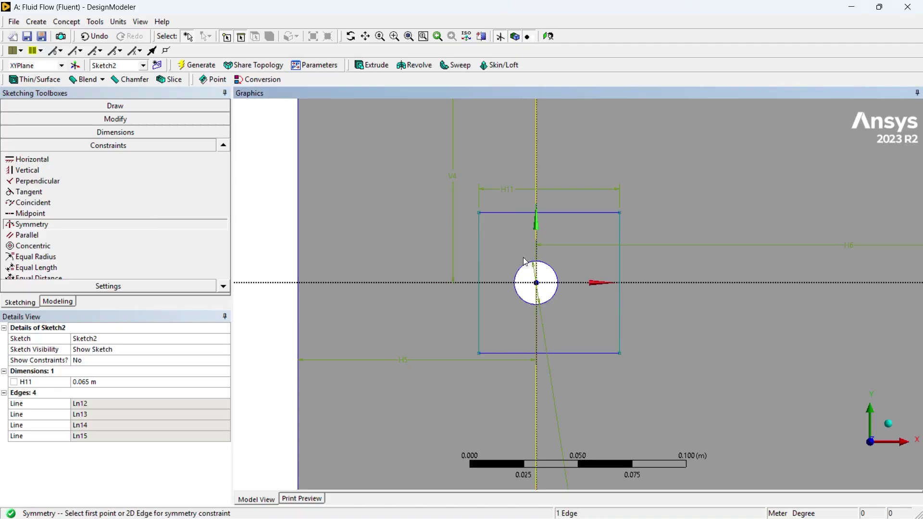
{"action": "left_click", "coordinate": [479, 256]}
{"action": "left_click", "coordinate": [620, 249]}
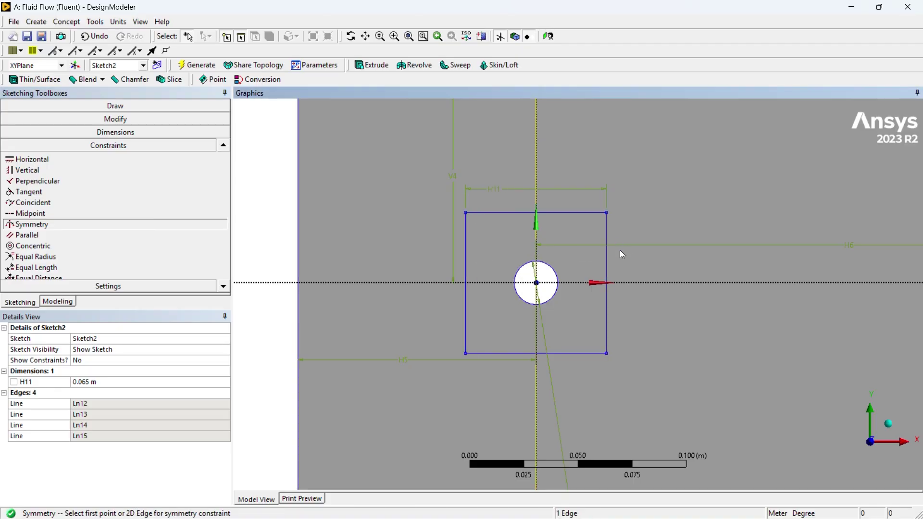
{"action": "scroll", "coordinate": [659, 339], "scroll_direction": "down", "scroll_amount": 3}
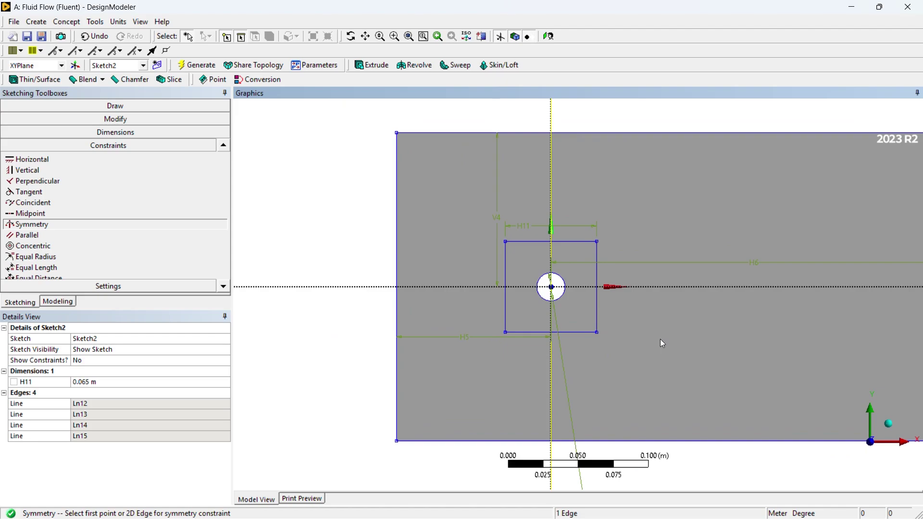
{"action": "scroll", "coordinate": [660, 339], "scroll_direction": "up", "scroll_amount": 3}
{"action": "scroll", "coordinate": [659, 339], "scroll_direction": "down", "scroll_amount": 2}
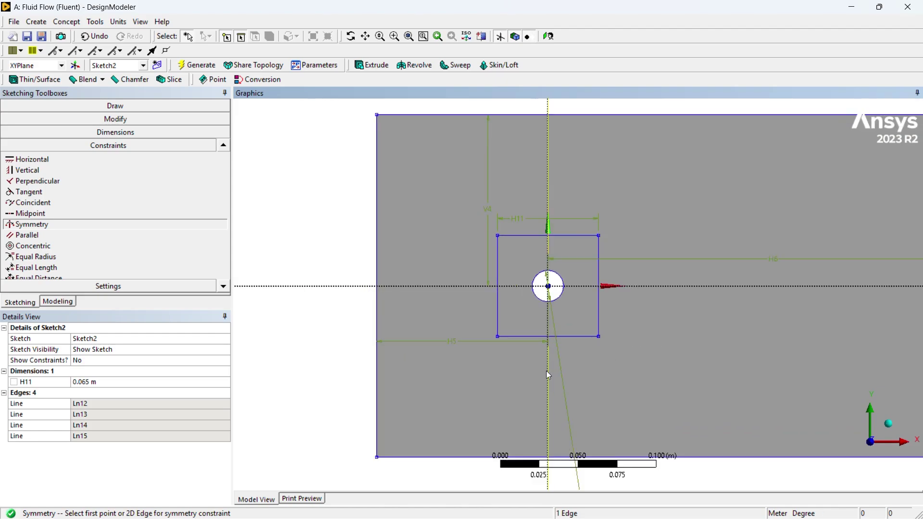
Draw lines from the inner square's two upper corners up to the domain's upper edge.
{"action": "left_click", "coordinate": [152, 108]}
{"action": "left_click", "coordinate": [147, 120]}
{"action": "scroll", "coordinate": [639, 295], "scroll_direction": "down", "scroll_amount": 2}
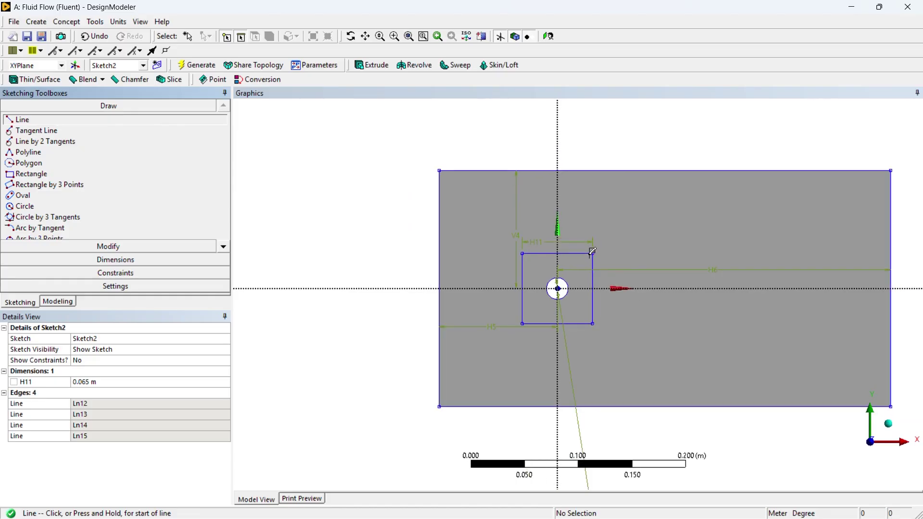
{"action": "left_click", "coordinate": [592, 251]}
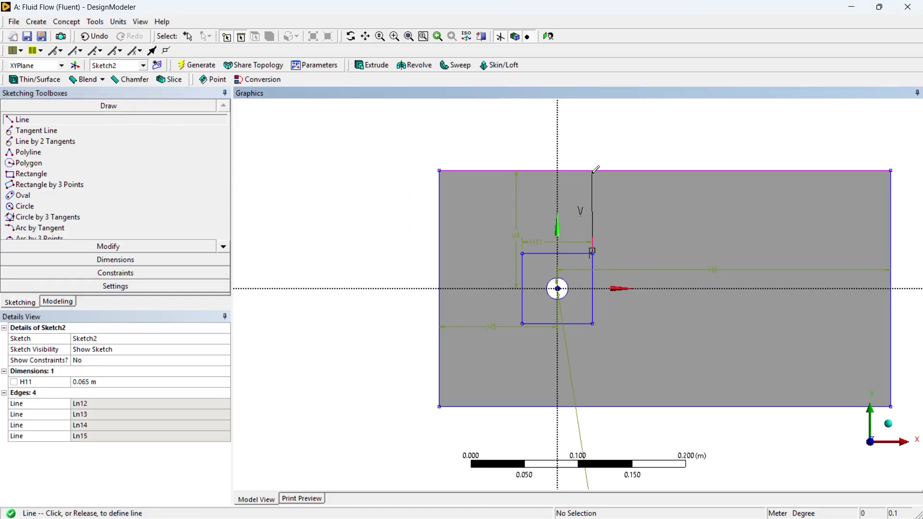
{"action": "left_click", "coordinate": [592, 171]}
{"action": "left_click", "coordinate": [522, 252]}
{"action": "left_click", "coordinate": [520, 171]}
Draw horizontal lines from the inner square's two left corners to the domain's left edge.
{"action": "left_click", "coordinate": [522, 252]}
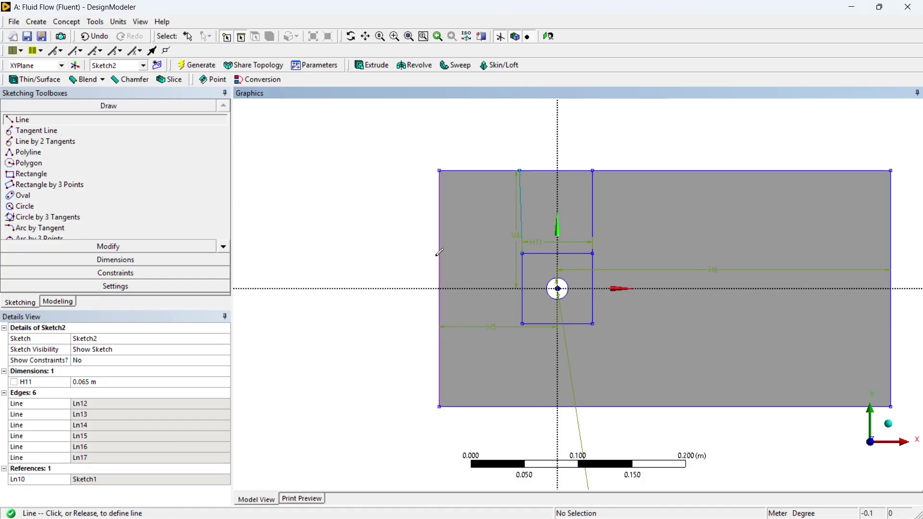
{"action": "left_click", "coordinate": [439, 252]}
{"action": "left_click", "coordinate": [523, 323]}
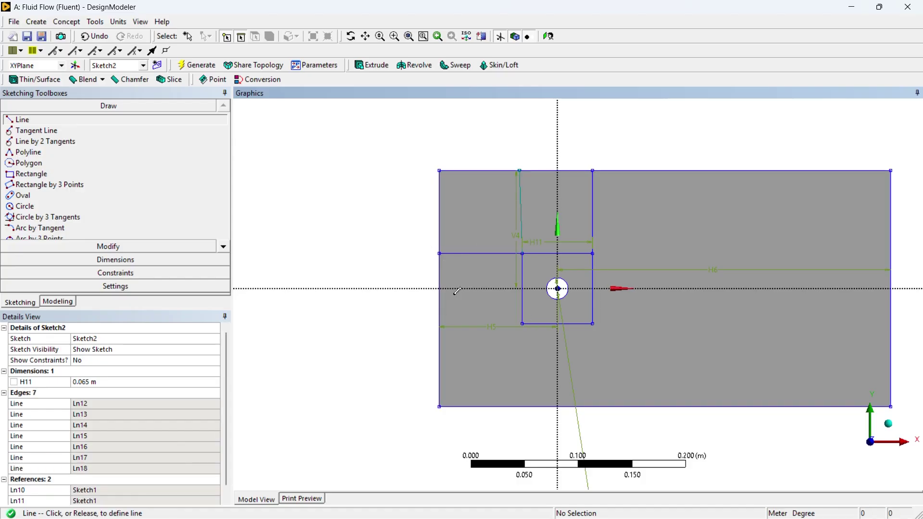
{"action": "left_click", "coordinate": [439, 324]}
Draw vertical lines from the inner square's two lower corners down to the domain's lower edge.
{"action": "left_click", "coordinate": [522, 323]}
{"action": "left_click", "coordinate": [522, 407]}
{"action": "left_click", "coordinate": [592, 323]}
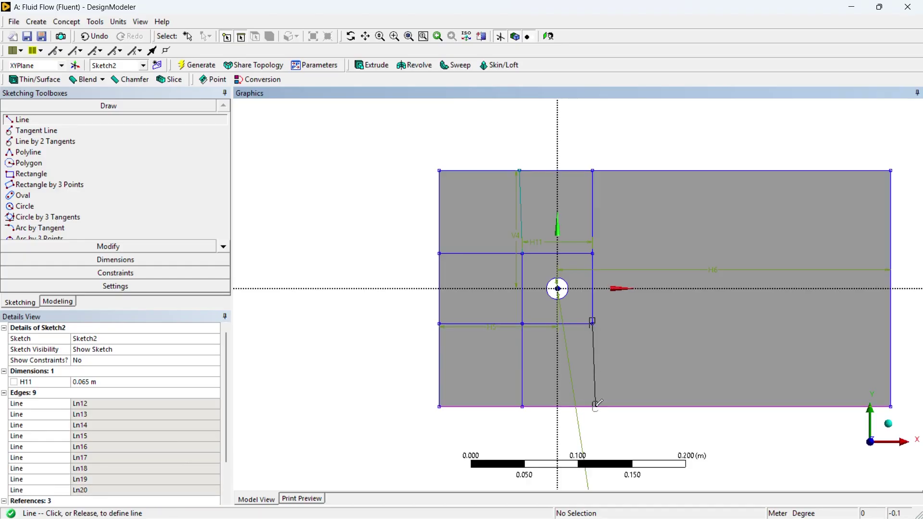
{"action": "left_click", "coordinate": [593, 407]}
Draw horizontal lines from the inner square's two right corners to the domain's right edge.
{"action": "left_click", "coordinate": [592, 253]}
{"action": "left_click", "coordinate": [891, 254]}
{"action": "left_click", "coordinate": [592, 323]}
{"action": "left_click", "coordinate": [891, 324]}
Apply a vertical constraint to the slanted line above the inner square's upper-left corner.
{"action": "scroll", "coordinate": [638, 282], "scroll_direction": "up", "scroll_amount": 2}
{"action": "scroll", "coordinate": [634, 286], "scroll_direction": "up", "scroll_amount": 1}
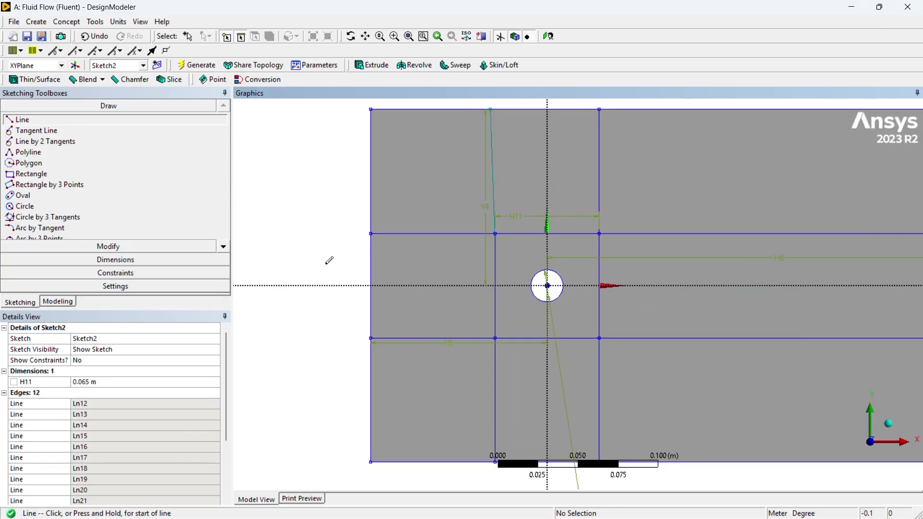
{"action": "left_click", "coordinate": [64, 271]}
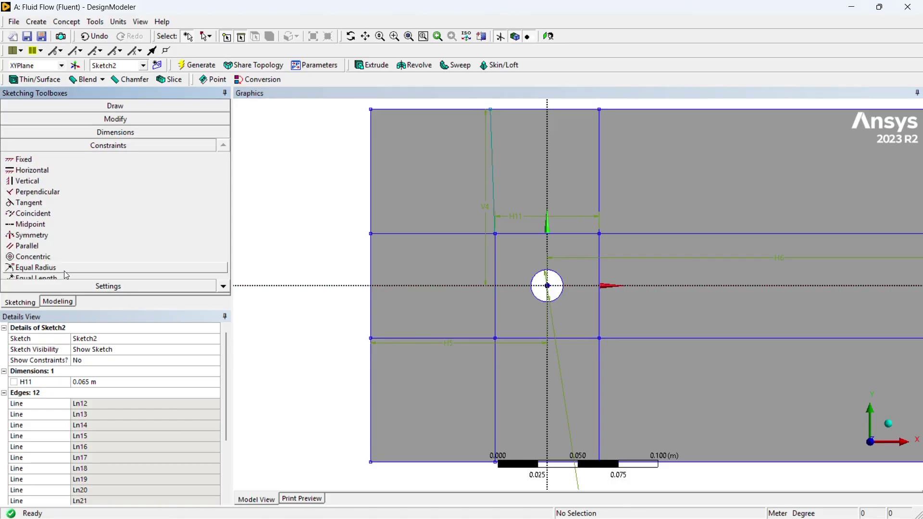
{"action": "left_click", "coordinate": [48, 184]}
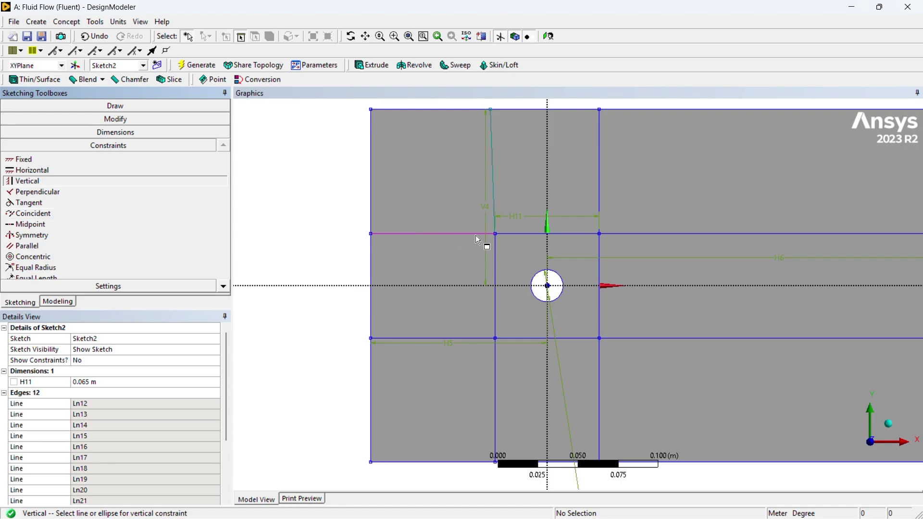
{"action": "left_click", "coordinate": [495, 197]}
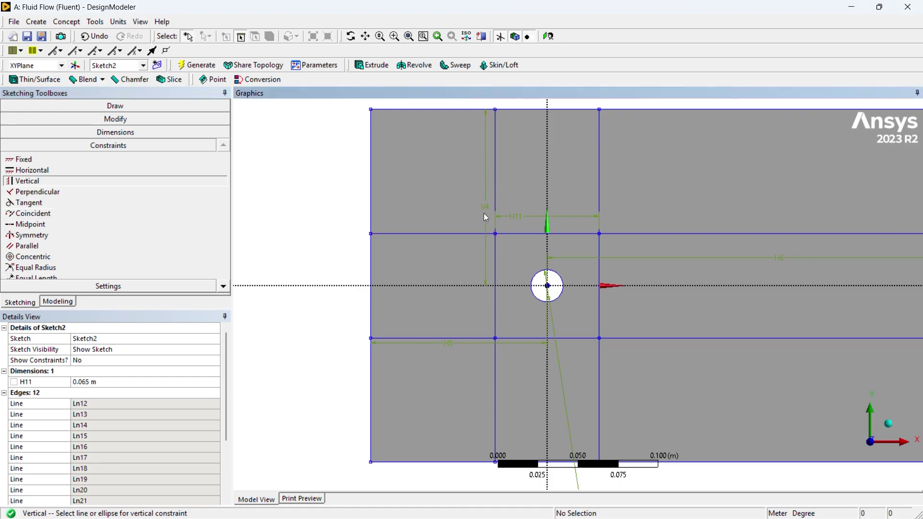
Start a Face Split by points and edges with the rectangular fluid surface as the target face.
{"action": "scroll", "coordinate": [470, 290], "scroll_direction": "down", "scroll_amount": 3}
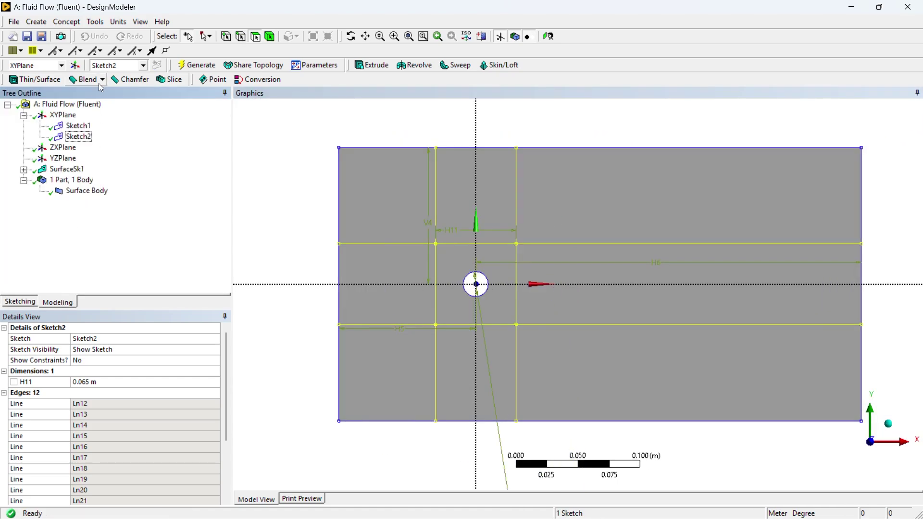
{"action": "left_click", "coordinate": [95, 22]}
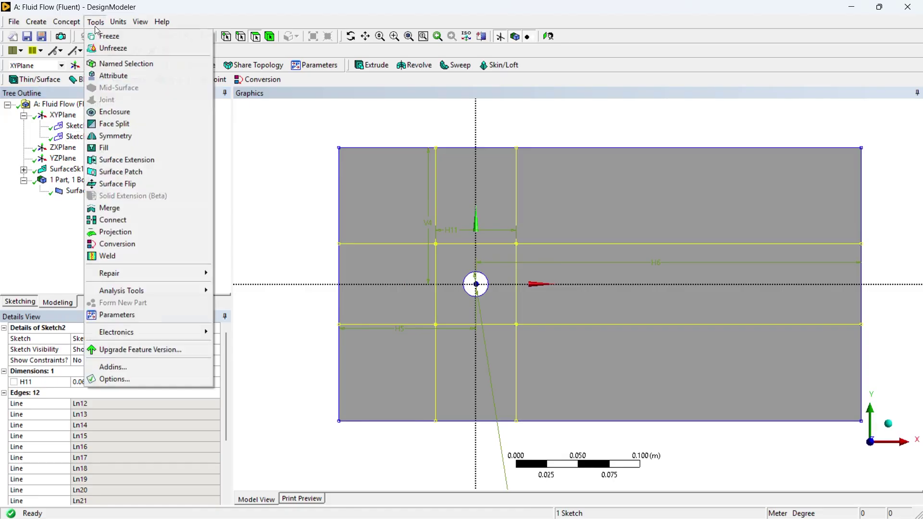
{"action": "left_click", "coordinate": [109, 125]}
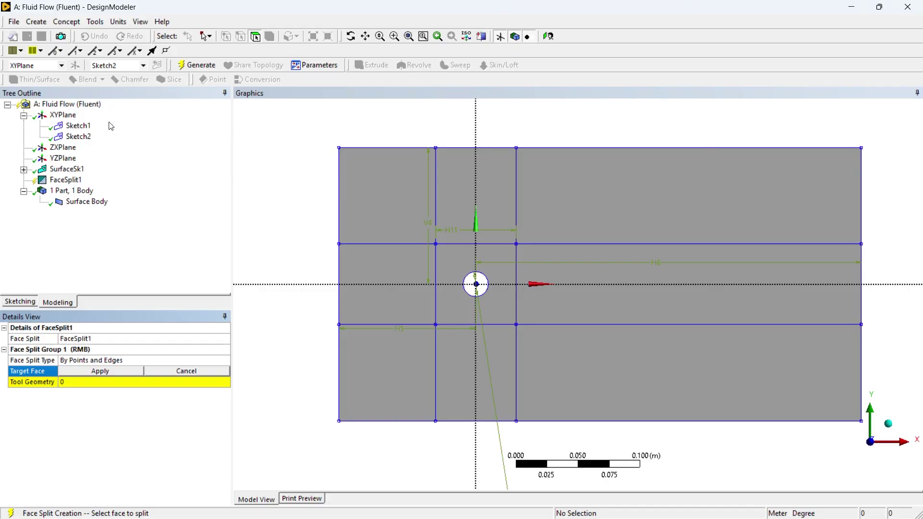
{"action": "left_click", "coordinate": [385, 184]}
{"action": "left_click", "coordinate": [126, 371]}
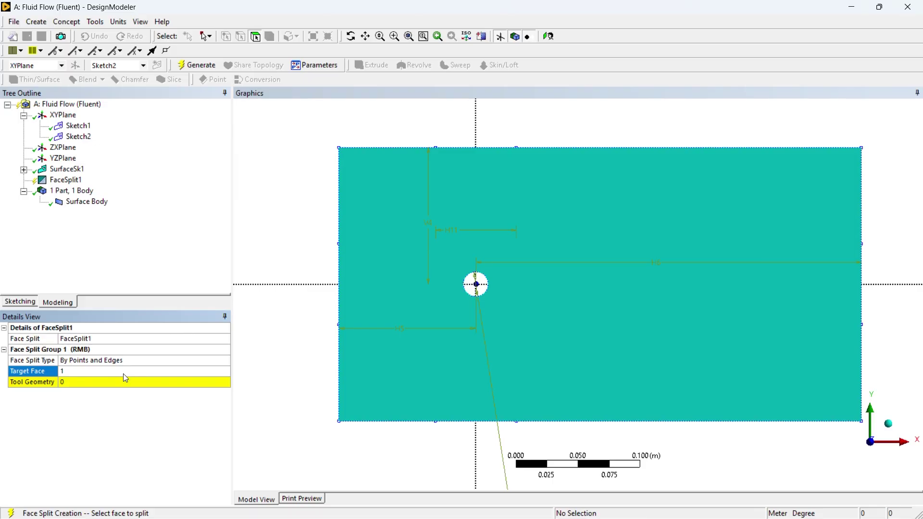
Select the eight sketch lines running from the inner square's corners to the domain edges as the face split's tool geometry.
{"action": "left_click", "coordinate": [120, 382]}
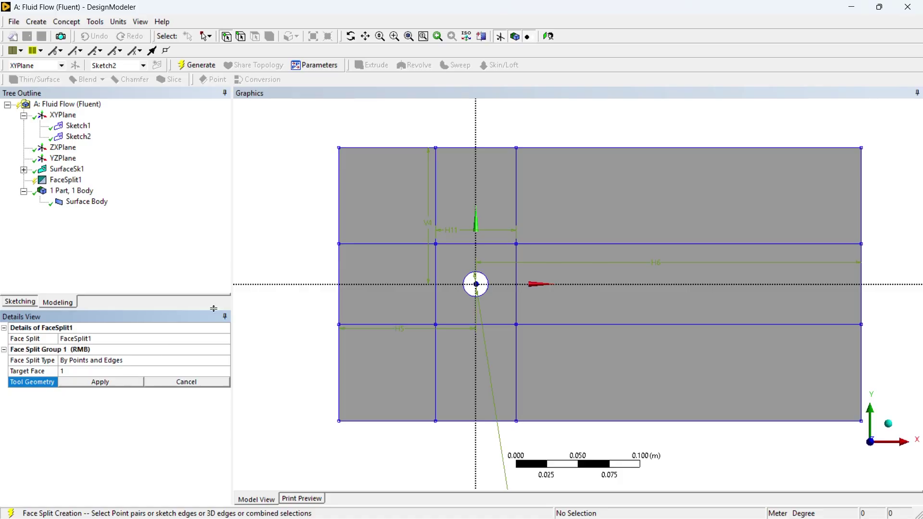
{"action": "left_click", "coordinate": [436, 188]}
{"action": "left_click", "coordinate": [516, 219], "text": "ctrl"}
{"action": "left_click", "coordinate": [589, 244], "text": "ctrl"}
{"action": "left_click", "coordinate": [587, 324], "text": "ctrl"}
{"action": "left_click", "coordinate": [517, 380], "text": "ctrl"}
{"action": "left_click", "coordinate": [435, 361], "text": "ctrl"}
{"action": "left_click", "coordinate": [397, 325], "text": "ctrl"}
{"action": "left_click", "coordinate": [383, 244], "text": "ctrl"}
{"action": "scroll", "coordinate": [461, 338], "scroll_direction": "up", "scroll_amount": 1}
{"action": "scroll", "coordinate": [461, 339], "scroll_direction": "down", "scroll_amount": 1}
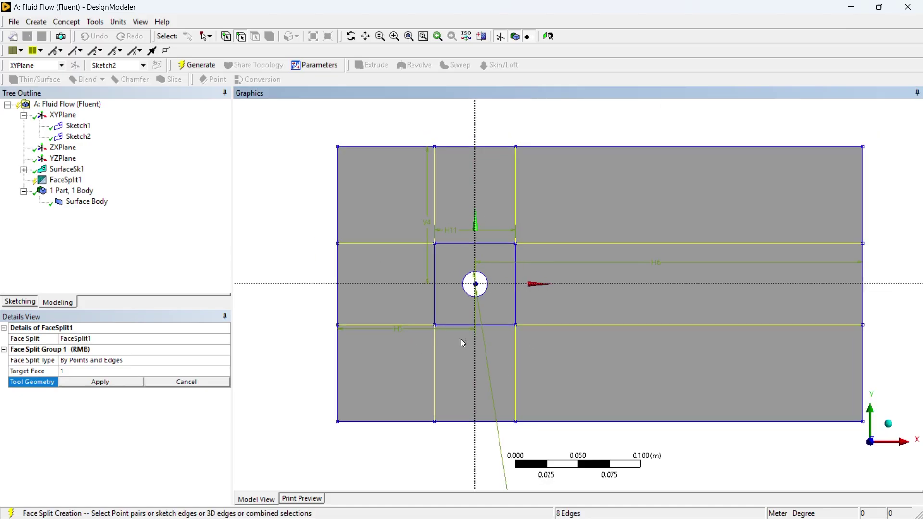
Add the inner square's four sides to the tool geometry and generate the face split.
{"action": "left_click", "coordinate": [452, 245], "text": "ctrl"}
{"action": "left_click", "coordinate": [436, 264], "text": "ctrl"}
{"action": "left_click", "coordinate": [502, 325], "text": "ctrl"}
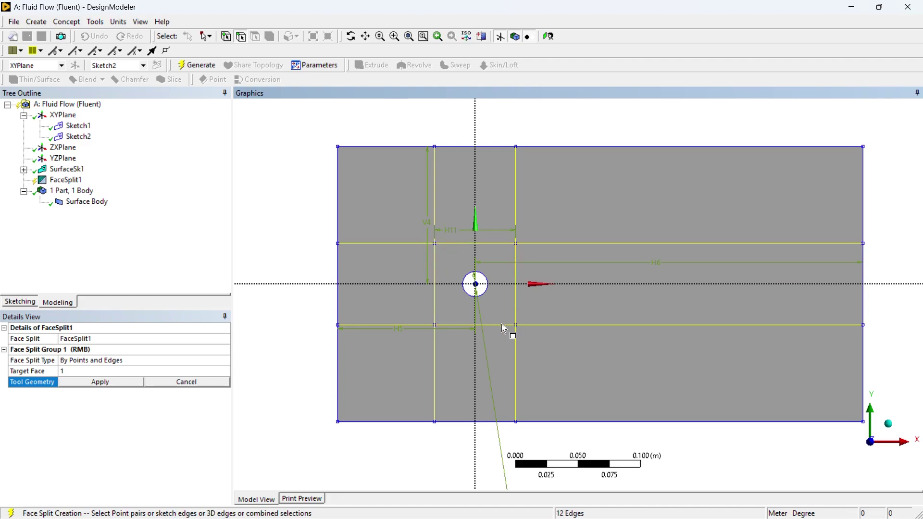
{"action": "left_click", "coordinate": [131, 385]}
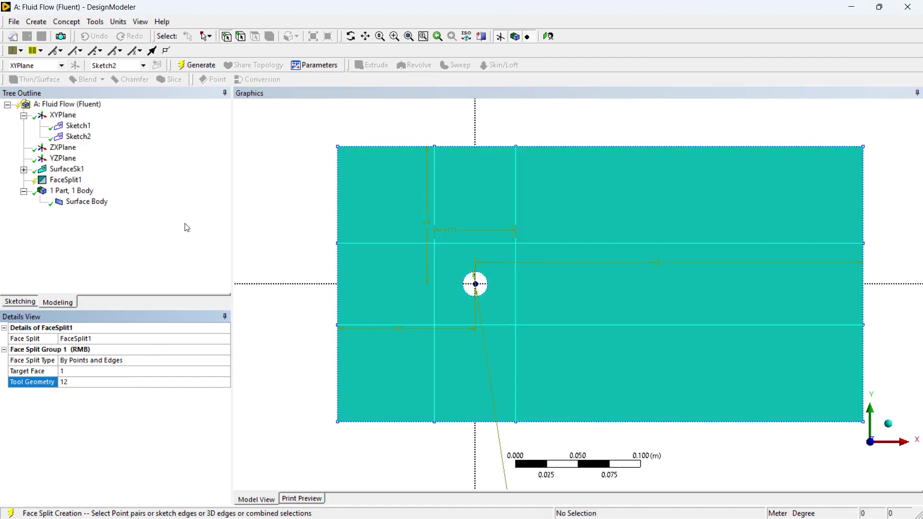
{"action": "left_click", "coordinate": [186, 70]}
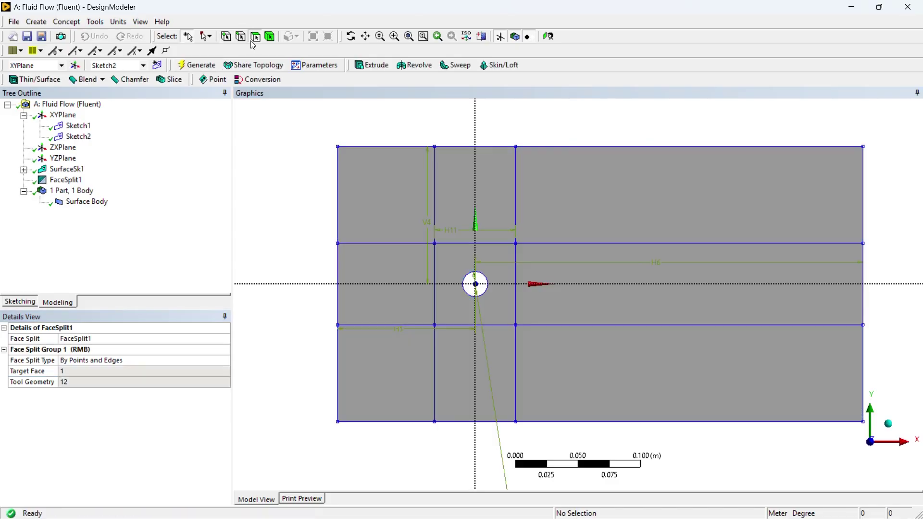
{"action": "mouse_move", "coordinate": [576, 182]}
{"action": "left_mouse_down"}
{"action": "mouse_move", "coordinate": [503, 175]}
{"action": "mouse_move", "coordinate": [397, 303]}
{"action": "mouse_move", "coordinate": [598, 316]}
{"action": "mouse_move", "coordinate": [500, 302]}
{"action": "left_mouse_up"}
{"action": "left_click", "coordinate": [296, 234]}
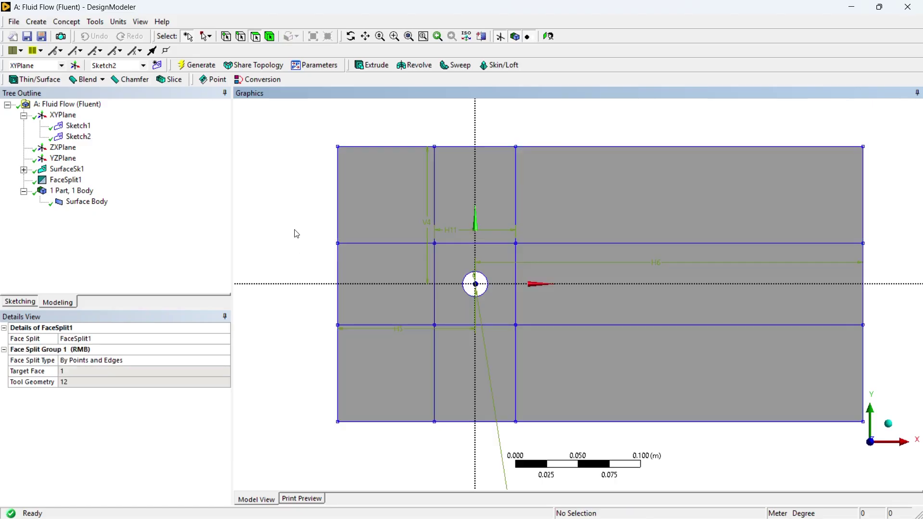
Draw two diagonal lines in Sketch2 joining the opposite corners of the inner square through the cylinder's centre.
{"action": "left_click", "coordinate": [78, 136]}
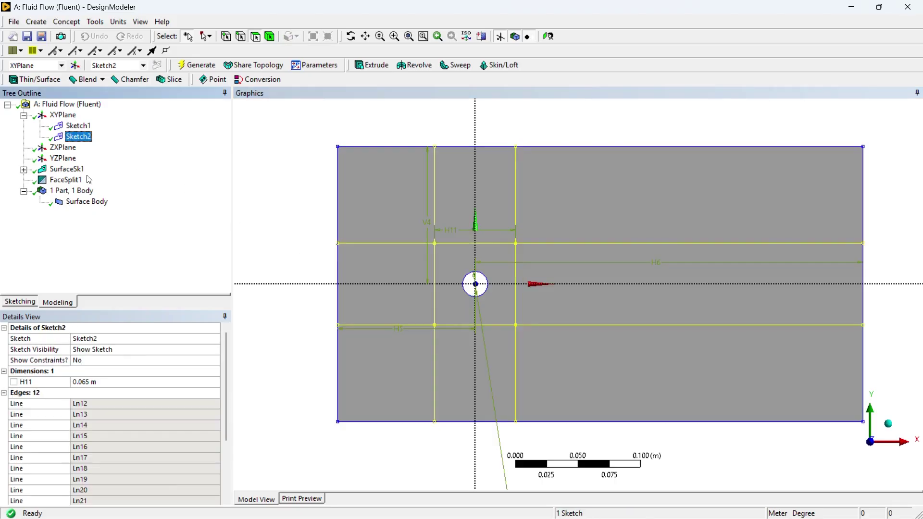
{"action": "left_click", "coordinate": [19, 301]}
{"action": "left_click", "coordinate": [22, 120]}
{"action": "scroll", "coordinate": [472, 230], "scroll_direction": "up", "scroll_amount": 2}
{"action": "left_click", "coordinate": [492, 223]}
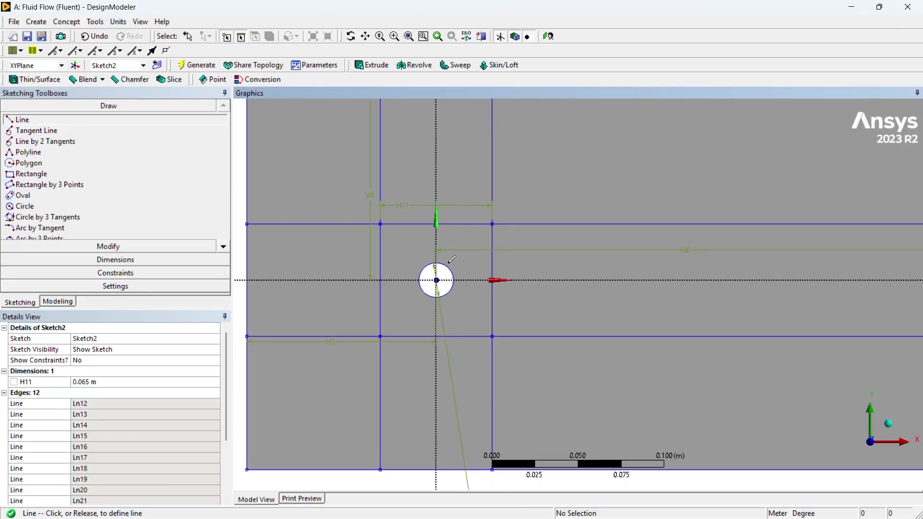
{"action": "left_click", "coordinate": [380, 335]}
{"action": "left_click", "coordinate": [380, 223]}
{"action": "left_click", "coordinate": [492, 333]}
{"action": "scroll", "coordinate": [478, 313], "scroll_direction": "down", "scroll_amount": 1}
Trim the parts of both diagonals that lie inside the cylinder circle.
{"action": "left_click", "coordinate": [123, 247]}
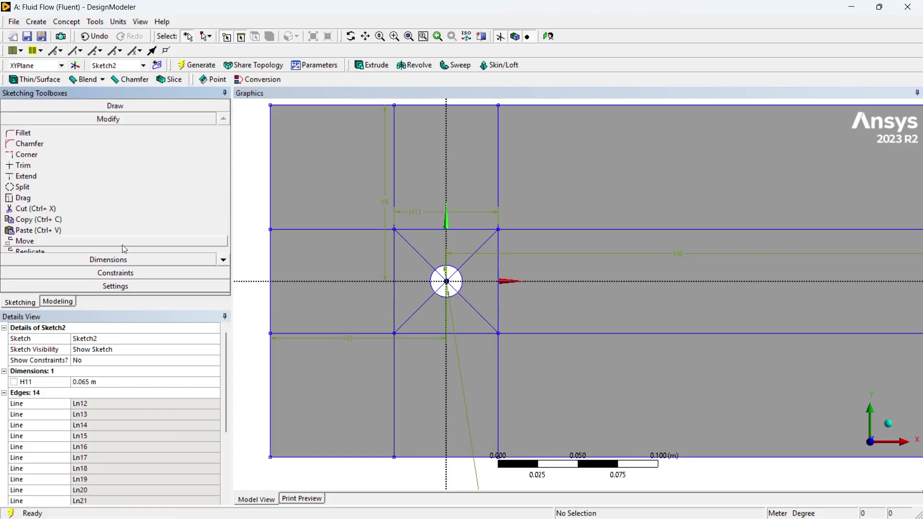
{"action": "left_click", "coordinate": [30, 166]}
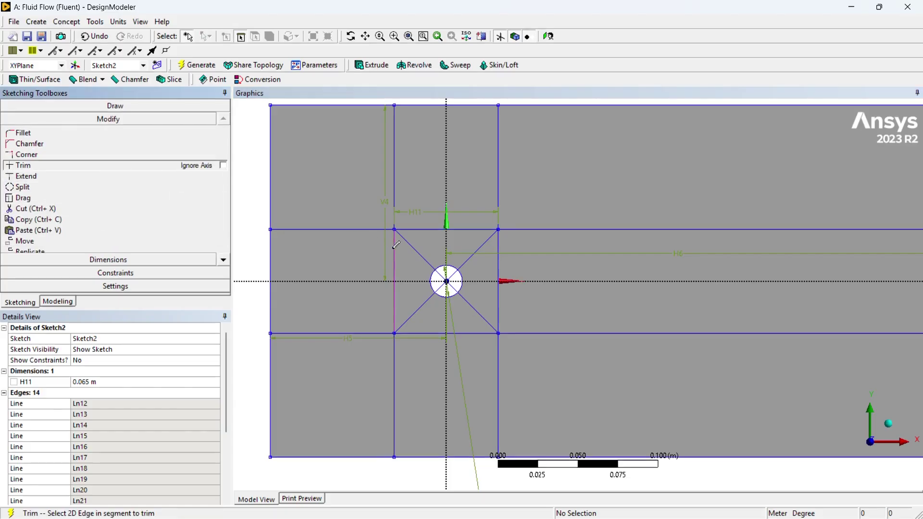
{"action": "scroll", "coordinate": [423, 287], "scroll_direction": "up", "scroll_amount": 4}
{"action": "middle_click_drag", "start_coordinate": [423, 287], "coordinate": [635, 315], "text": "ctrl"}
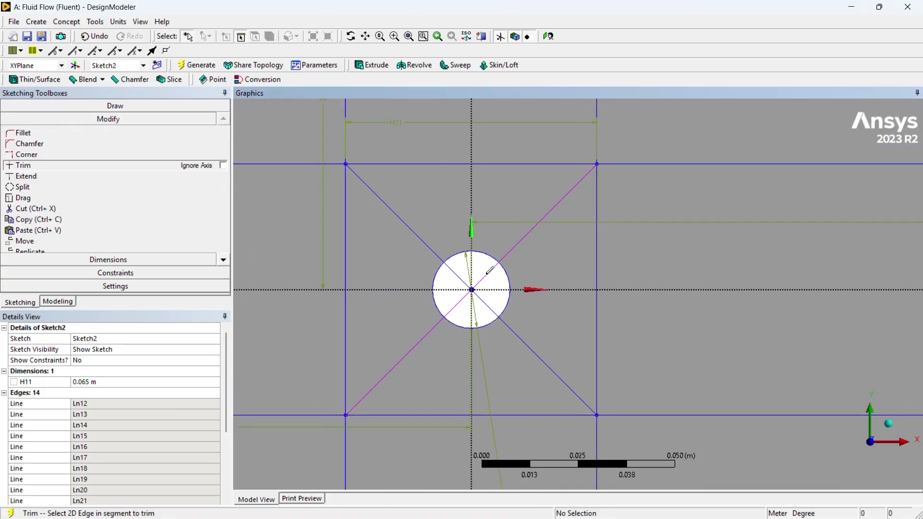
{"action": "left_click", "coordinate": [487, 274]}
{"action": "left_click", "coordinate": [457, 304]}
{"action": "left_click", "coordinate": [459, 277]}
{"action": "left_click", "coordinate": [486, 305]}
{"action": "scroll", "coordinate": [488, 303], "scroll_direction": "down", "scroll_amount": 2}
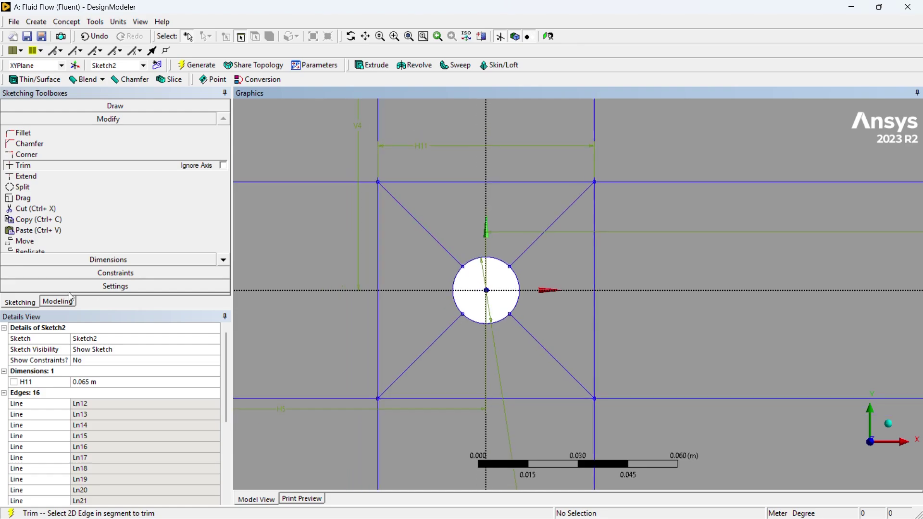
Edit FaceSplit1 to add the four trimmed diagonal lines to its tool geometry and regenerate the model.
{"action": "left_click", "coordinate": [56, 302]}
{"action": "left_click", "coordinate": [60, 181]}
{"action": "right_click", "coordinate": [61, 181]}
{"action": "left_click", "coordinate": [93, 191]}
{"action": "left_click", "coordinate": [94, 370]}
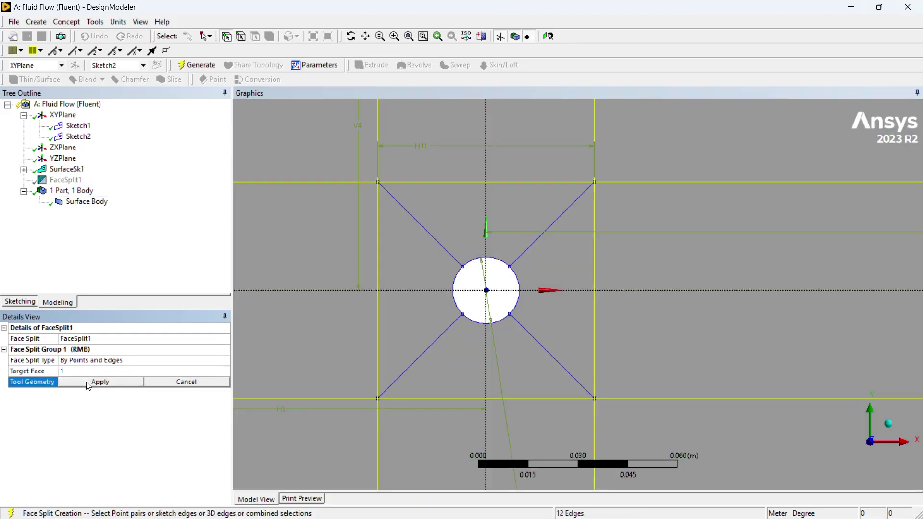
{"action": "left_click", "coordinate": [423, 227], "text": "ctrl"}
{"action": "left_click", "coordinate": [435, 341], "text": "ctrl"}
{"action": "left_click", "coordinate": [553, 357], "text": "ctrl"}
{"action": "left_click", "coordinate": [553, 224], "text": "ctrl"}
{"action": "left_click", "coordinate": [100, 382]}
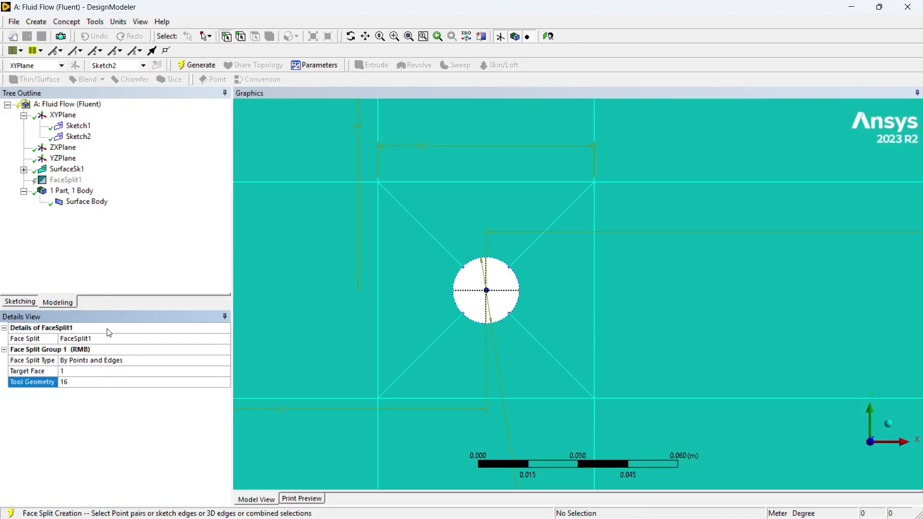
{"action": "left_click", "coordinate": [196, 65]}
Select all faces of the fluid surface to examine how the blocks are split.
{"action": "left_click", "coordinate": [255, 37]}
{"action": "scroll", "coordinate": [379, 269], "scroll_direction": "down", "scroll_amount": 3}
{"action": "mouse_move", "coordinate": [641, 187]}
{"action": "left_mouse_down"}
{"action": "mouse_move", "coordinate": [443, 166]}
{"action": "mouse_move", "coordinate": [399, 385]}
{"action": "mouse_move", "coordinate": [650, 414]}
{"action": "mouse_move", "coordinate": [645, 294]}
{"action": "mouse_move", "coordinate": [579, 293]}
{"action": "mouse_move", "coordinate": [552, 266]}
{"action": "mouse_move", "coordinate": [491, 262]}
{"action": "mouse_move", "coordinate": [484, 313]}
{"action": "mouse_move", "coordinate": [514, 326]}
{"action": "left_mouse_up"}
{"action": "scroll", "coordinate": [516, 332], "scroll_direction": "down", "scroll_amount": 3}
{"action": "scroll", "coordinate": [546, 364], "scroll_direction": "up", "scroll_amount": 2}
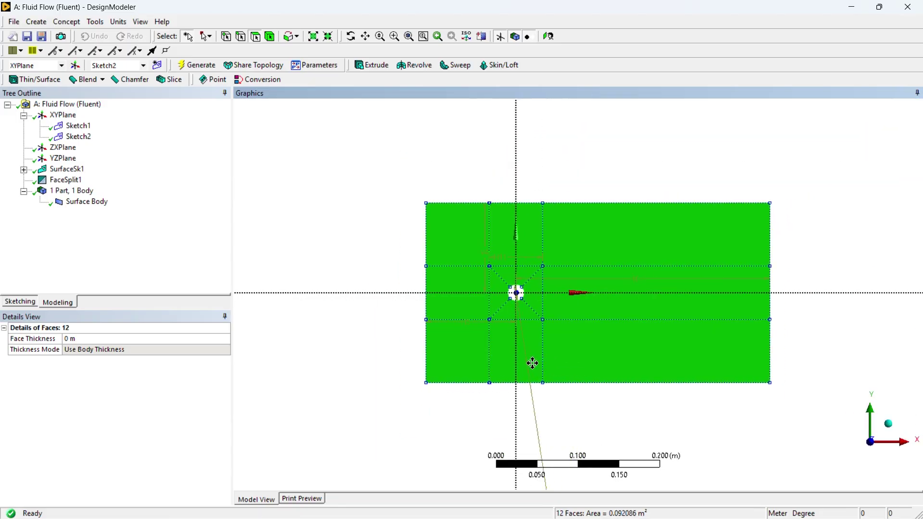
Switch to Workbench, update the Mesh cell of the Fluid Flow (Fluent) system and open it in Meshing.
{"action": "left_click", "coordinate": [826, 356]}
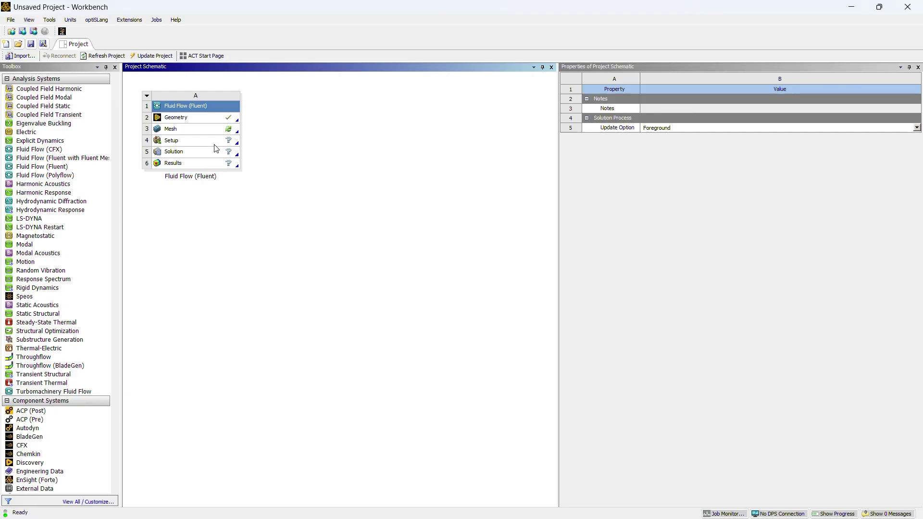
{"action": "right_click", "coordinate": [213, 128]}
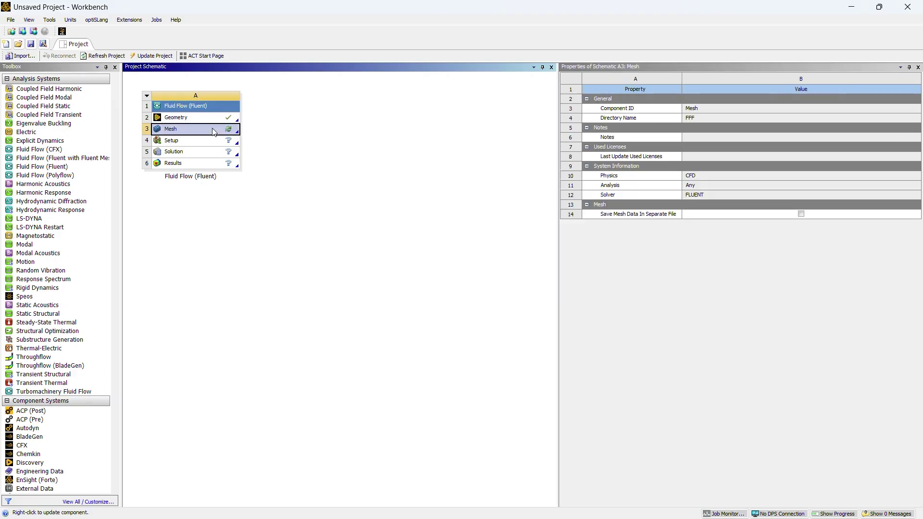
{"action": "left_click", "coordinate": [237, 182]}
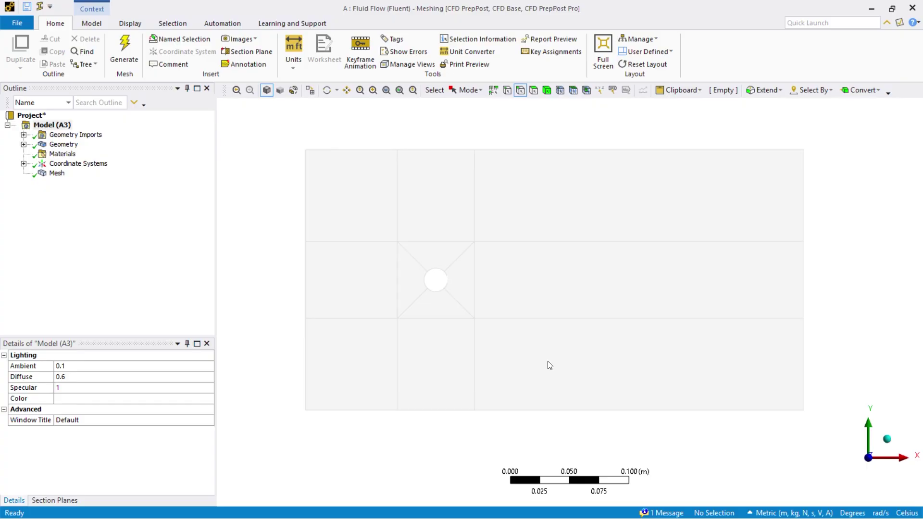
{"action": "left_click", "coordinate": [58, 173]}
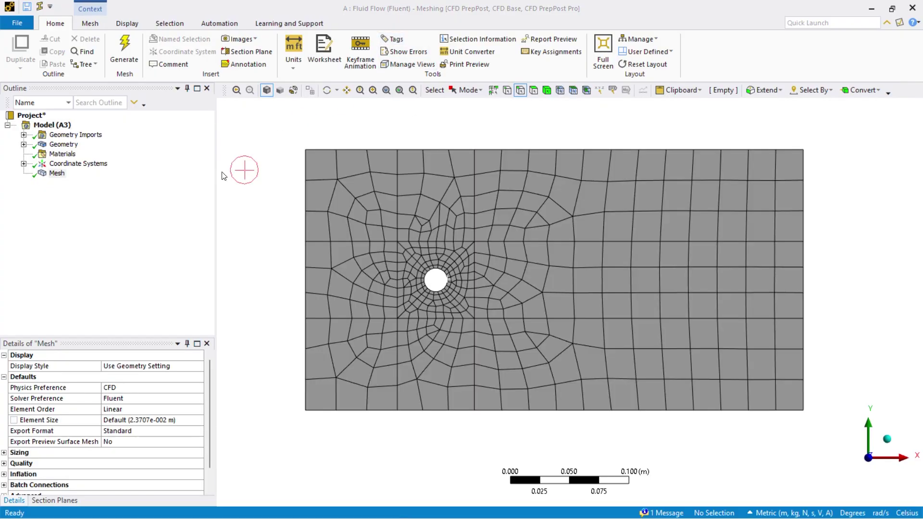
Add an edge sizing to the eight vertical edges of the upper and lower block rows, with type Number of Divisions.
{"action": "right_click", "coordinate": [68, 173]}
{"action": "mouse_move", "coordinate": [84, 183]}
{"action": "left_click", "coordinate": [204, 198]}
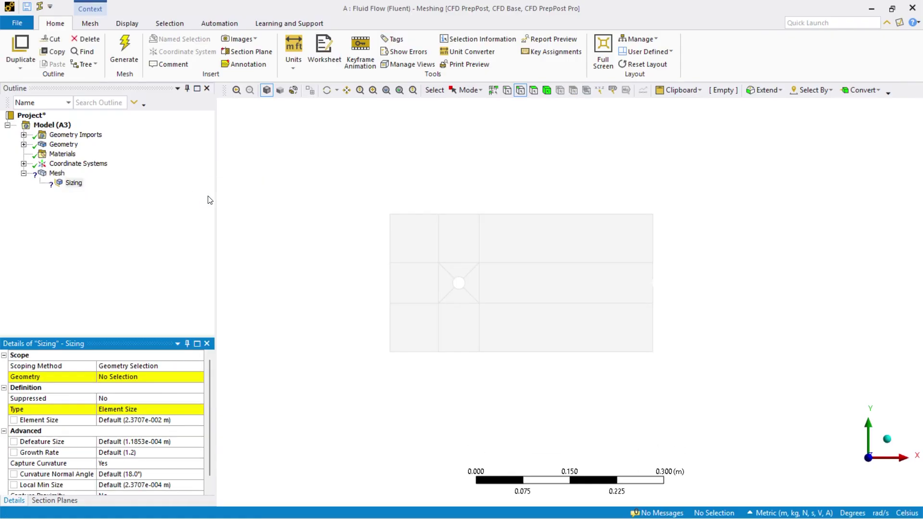
{"action": "left_click", "coordinate": [155, 375]}
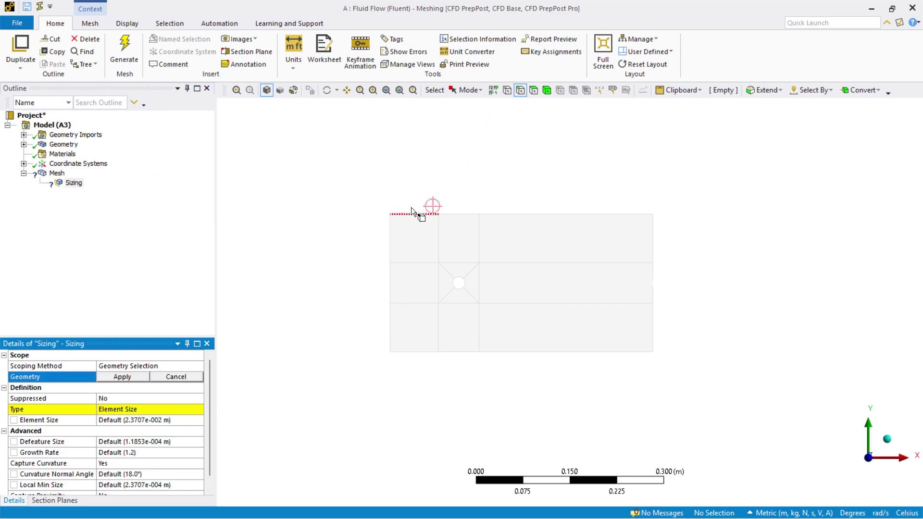
{"action": "left_click_drag", "start_coordinate": [405, 236], "coordinate": [714, 243]}
{"action": "left_click_drag", "start_coordinate": [687, 317], "coordinate": [383, 332], "text": "ctrl"}
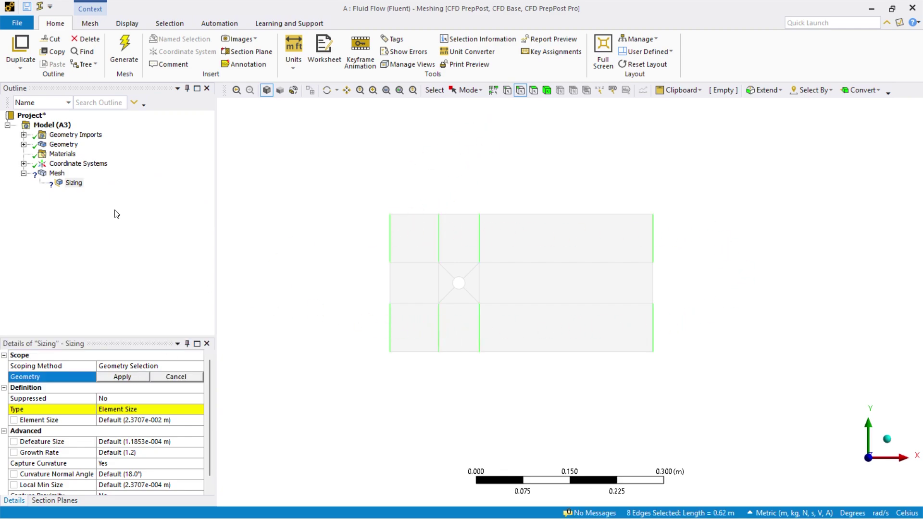
{"action": "left_click", "coordinate": [129, 379]}
{"action": "left_click", "coordinate": [135, 409]}
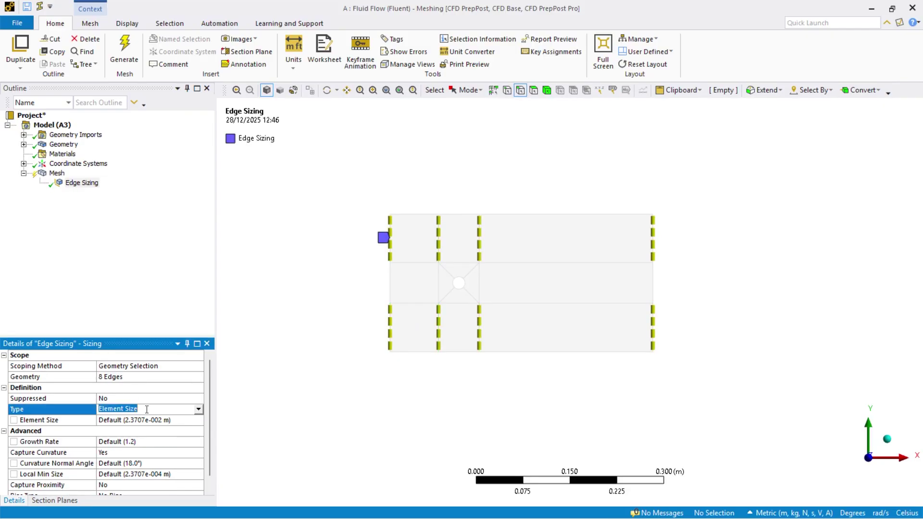
{"action": "double_click", "coordinate": [140, 409]}
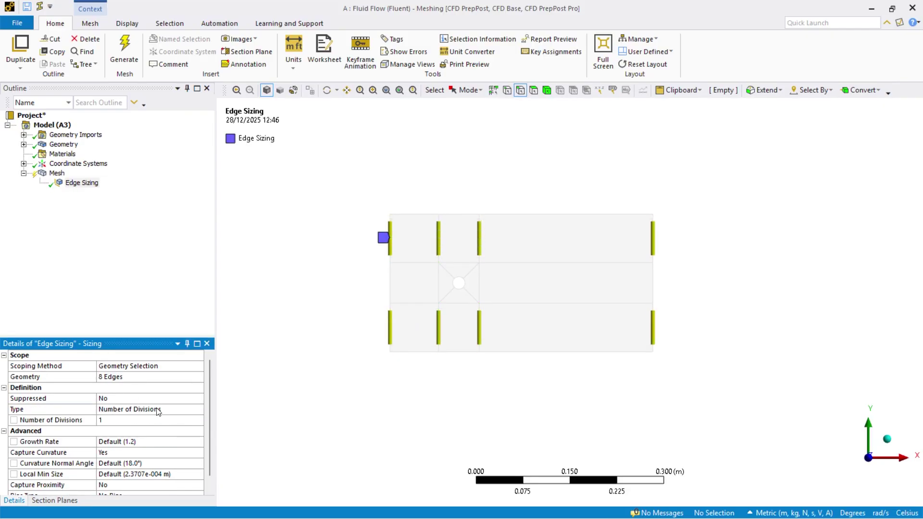
{"action": "right_click", "coordinate": [50, 174]}
{"action": "mouse_move", "coordinate": [129, 182]}
{"action": "right_click", "coordinate": [52, 175]}
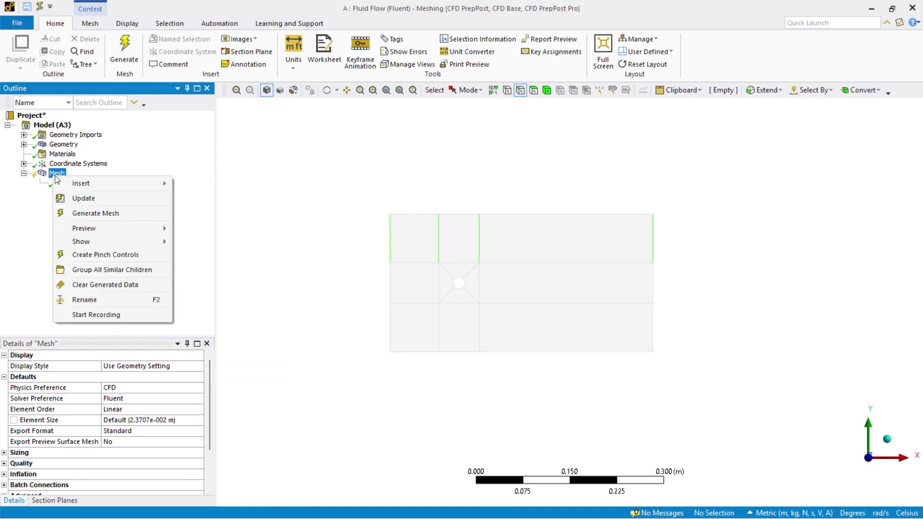
{"action": "mouse_move", "coordinate": [90, 183]}
{"action": "left_click", "coordinate": [52, 193]}
{"action": "left_click", "coordinate": [63, 187]}
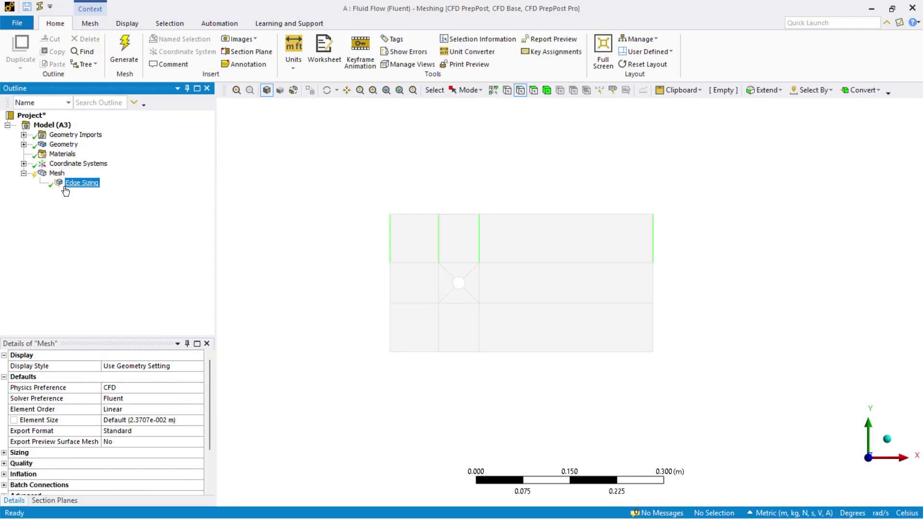
Add an edge sizing to the four horizontal edges of the block column upstream of the cylinder.
{"action": "right_click", "coordinate": [56, 174]}
{"action": "left_click", "coordinate": [220, 200]}
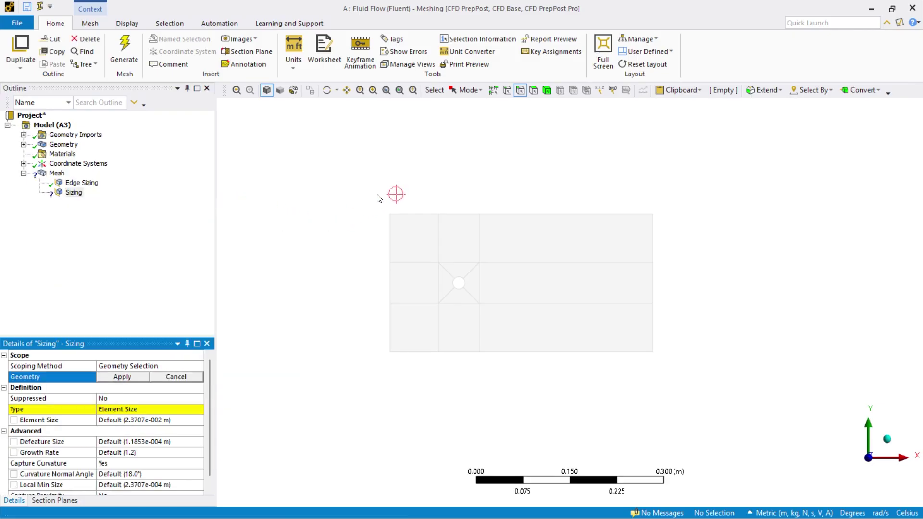
{"action": "left_click_drag", "start_coordinate": [418, 213], "coordinate": [428, 355]}
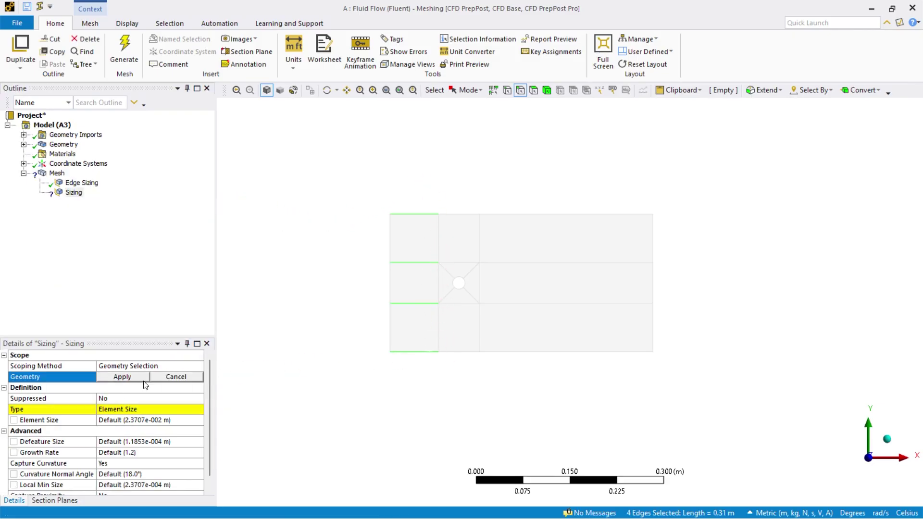
{"action": "left_click", "coordinate": [122, 376]}
Add an edge sizing to the four horizontal edges of the long downstream block column, with type Number of Divisions.
{"action": "right_click", "coordinate": [56, 173]}
{"action": "mouse_move", "coordinate": [169, 175]}
{"action": "left_click", "coordinate": [202, 192]}
{"action": "left_click_drag", "start_coordinate": [565, 213], "coordinate": [575, 402]}
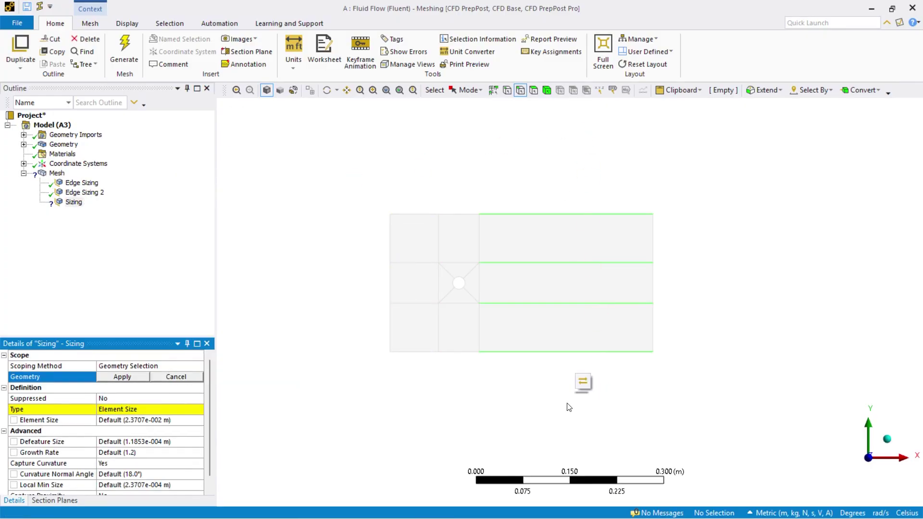
{"action": "left_click", "coordinate": [142, 378]}
{"action": "left_click", "coordinate": [134, 409]}
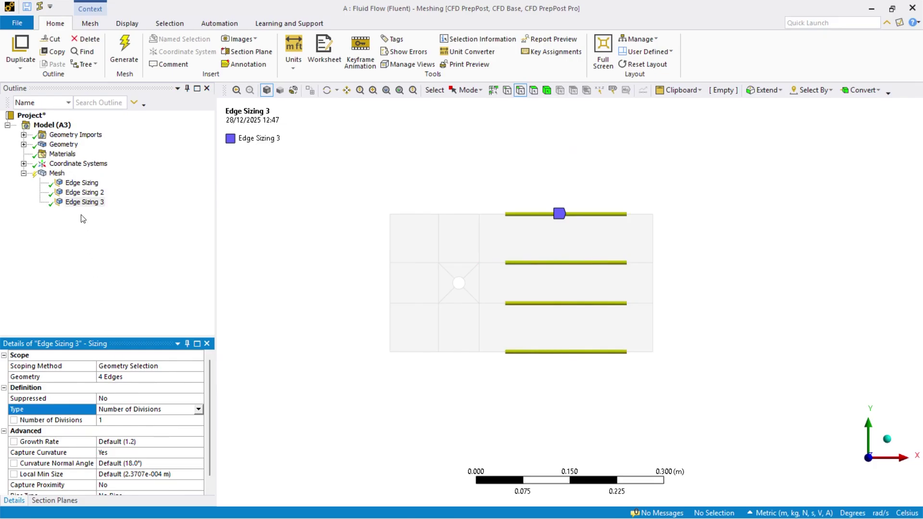
Add an edge sizing to the four vertical edges of the middle block row and the cylinder's left and right arcs, with type Number of Divisions.
{"action": "right_click", "coordinate": [57, 174]}
{"action": "mouse_move", "coordinate": [121, 182]}
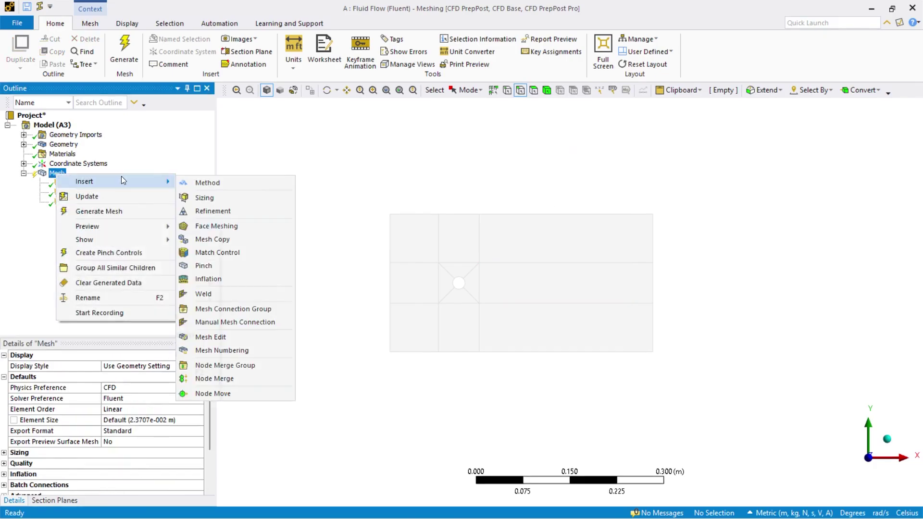
{"action": "left_click", "coordinate": [188, 199]}
{"action": "left_click_drag", "start_coordinate": [382, 285], "coordinate": [474, 287]}
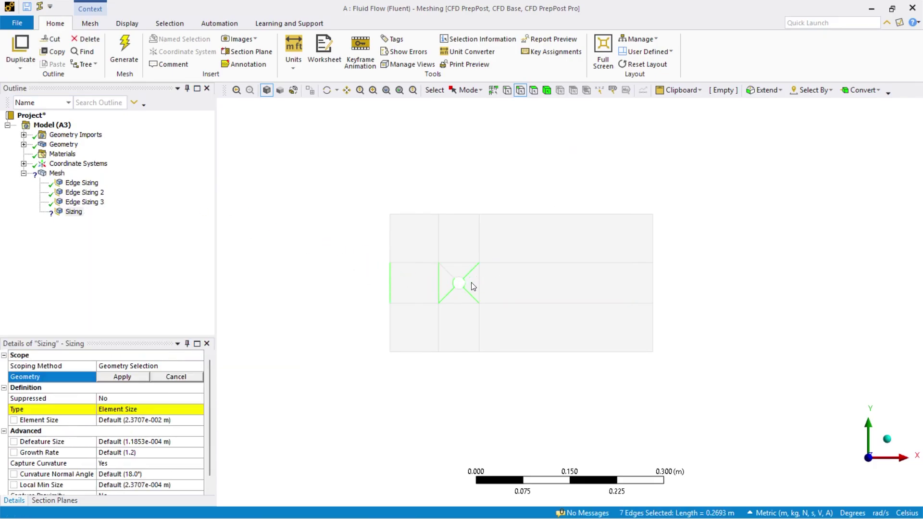
{"action": "left_click", "coordinate": [469, 271], "text": "ctrl"}
{"action": "left_click", "coordinate": [469, 294], "text": "ctrl"}
{"action": "left_click", "coordinate": [450, 292], "text": "ctrl"}
{"action": "left_click", "coordinate": [479, 287], "text": "ctrl"}
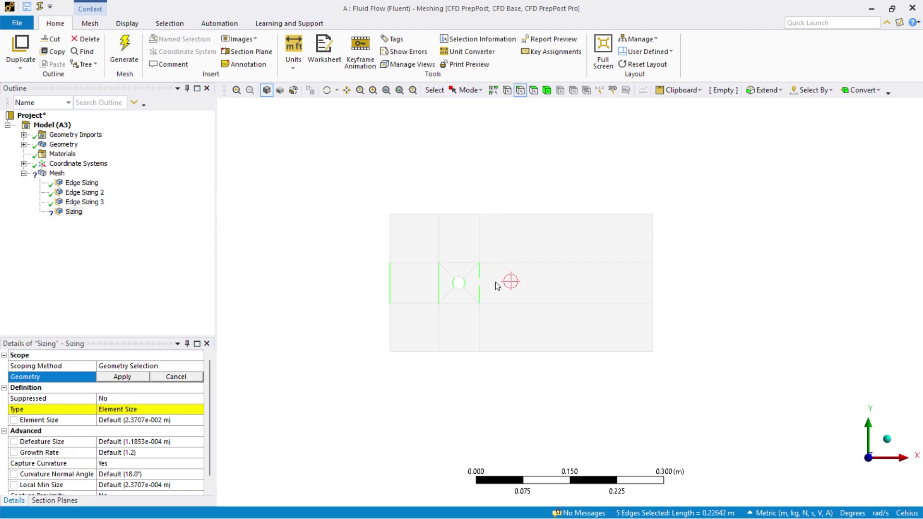
{"action": "left_click", "coordinate": [653, 288], "text": "ctrl"}
{"action": "left_click", "coordinate": [122, 377]}
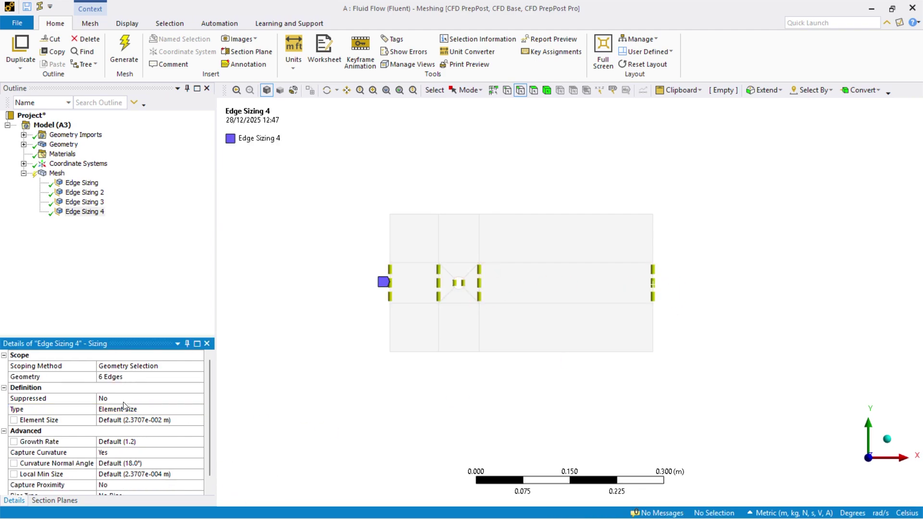
{"action": "left_click", "coordinate": [123, 409]}
{"action": "left_click", "coordinate": [125, 423]}
Add an edge sizing to the four horizontal edges of the cylinder's block column and the cylinder's upper and lower arcs.
{"action": "left_click", "coordinate": [57, 173]}
{"action": "right_click", "coordinate": [57, 174]}
{"action": "mouse_move", "coordinate": [152, 187]}
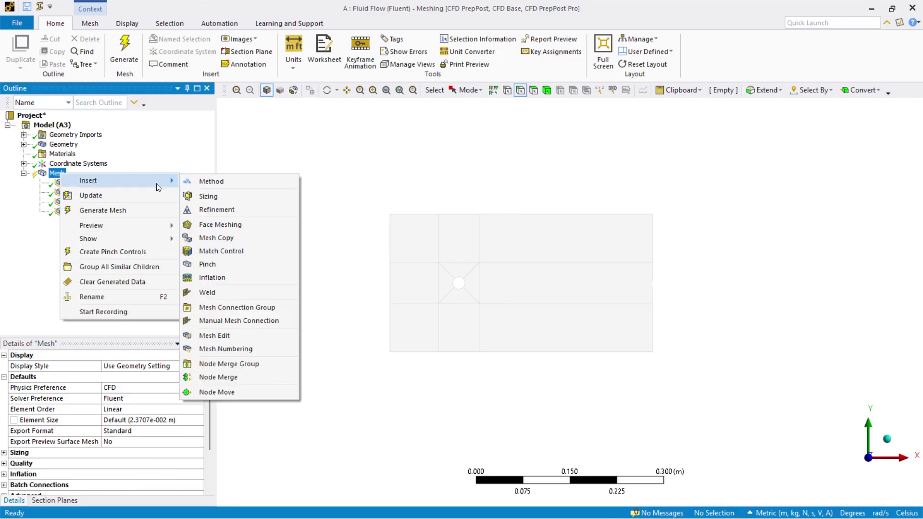
{"action": "left_click", "coordinate": [209, 196]}
{"action": "scroll", "coordinate": [298, 319], "scroll_direction": "up", "scroll_amount": 5}
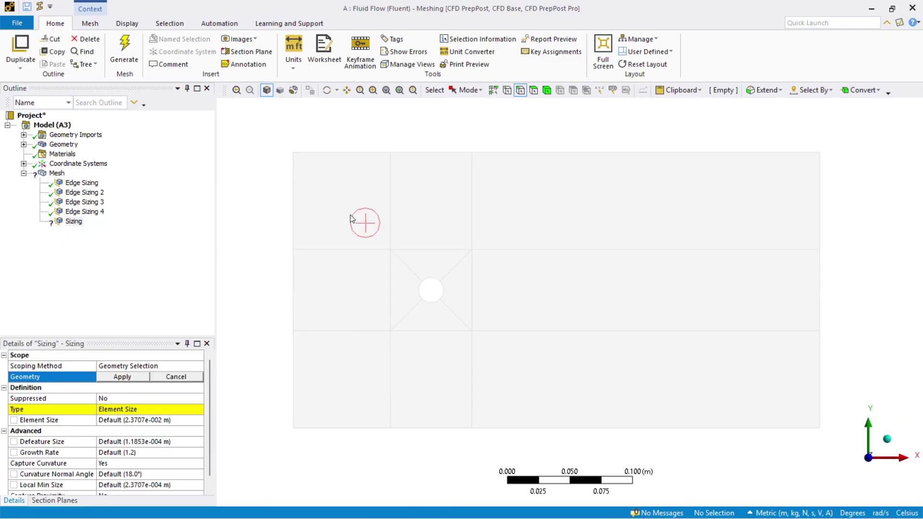
{"action": "mouse_move", "coordinate": [423, 139]}
{"action": "left_mouse_down"}
{"action": "mouse_move", "coordinate": [434, 225]}
{"action": "mouse_move", "coordinate": [432, 439]}
{"action": "left_mouse_up"}
{"action": "left_click", "coordinate": [123, 376]}
Add an edge sizing to the four diagonal edges around the cylinder, with type Number of Divisions.
{"action": "left_click", "coordinate": [57, 173]}
{"action": "right_click", "coordinate": [54, 174]}
{"action": "mouse_move", "coordinate": [80, 178]}
{"action": "left_click", "coordinate": [207, 194]}
{"action": "mouse_move", "coordinate": [390, 249]}
{"action": "left_mouse_down"}
{"action": "mouse_move", "coordinate": [411, 302]}
{"action": "mouse_move", "coordinate": [449, 310]}
{"action": "mouse_move", "coordinate": [457, 270]}
{"action": "left_mouse_up"}
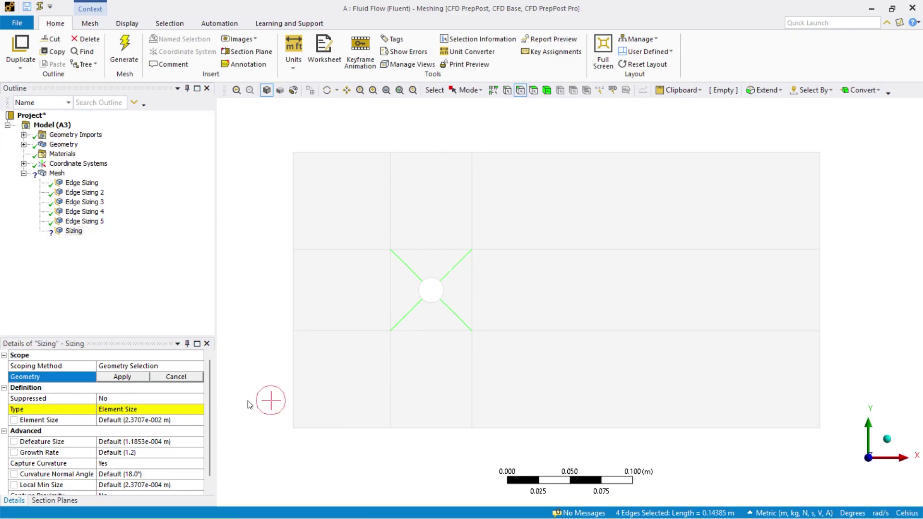
{"action": "left_click", "coordinate": [139, 377]}
{"action": "left_click", "coordinate": [129, 409]}
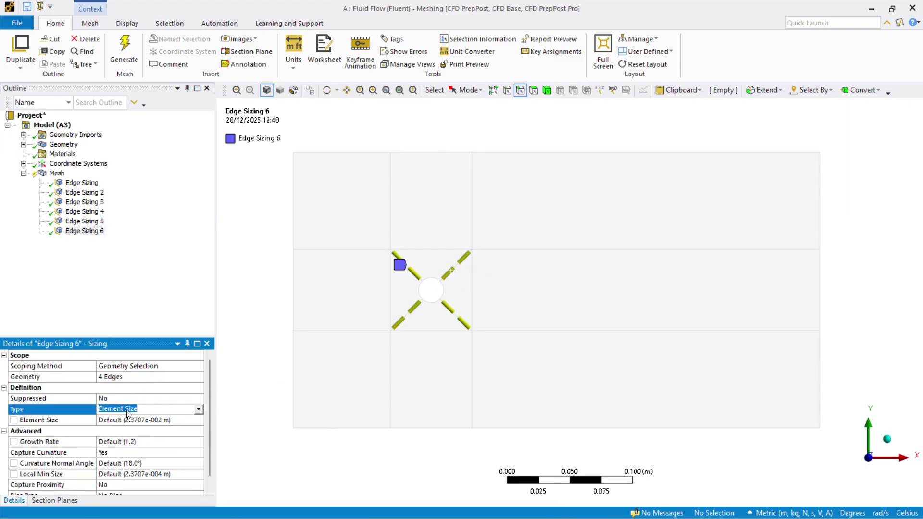
{"action": "left_click", "coordinate": [129, 420]}
Set the type of Edge Sizing 5, covering the cylinder column's horizontal edges and arcs, to Number of Divisions.
{"action": "left_click", "coordinate": [85, 222]}
{"action": "left_click", "coordinate": [129, 409]}
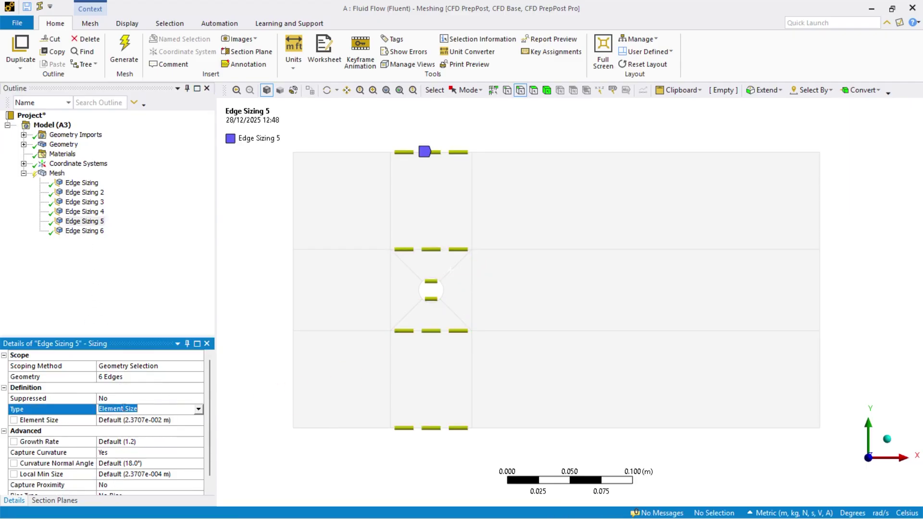
{"action": "left_click", "coordinate": [129, 419]}
Set the first edge sizing, on the eight vertical edges of the upper and lower rows, to 40 divisions.
{"action": "left_click", "coordinate": [85, 211]}
{"action": "left_click", "coordinate": [89, 192]}
{"action": "left_click", "coordinate": [89, 184]}
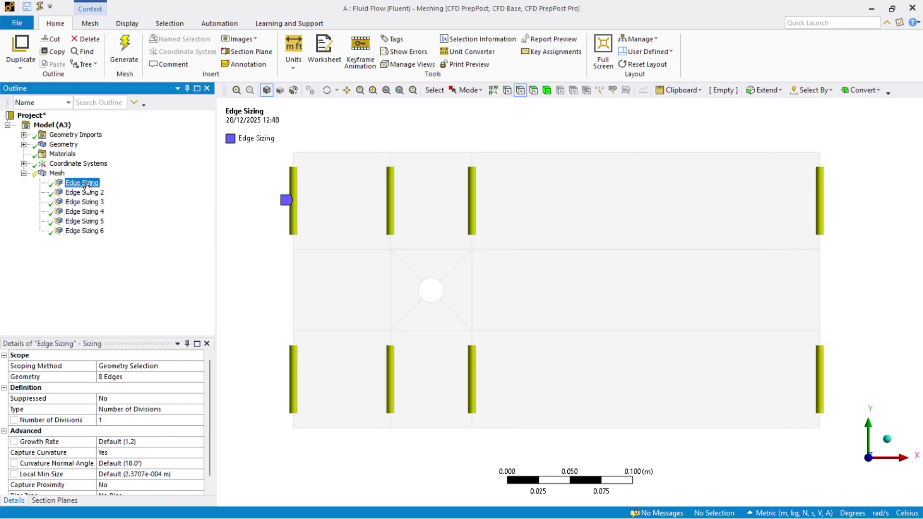
{"action": "scroll", "coordinate": [137, 385], "scroll_direction": "down", "scroll_amount": 1}
{"action": "left_click", "coordinate": [132, 410]}
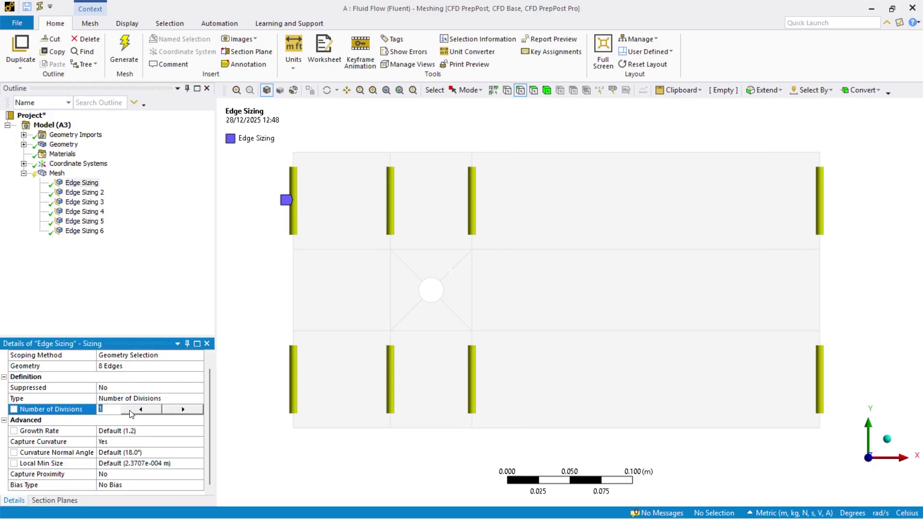
{"action": "type", "text": "40"}
Give the first edge sizing the short-to-long bias type with a bias factor of 4.
{"action": "left_click", "coordinate": [145, 485]}
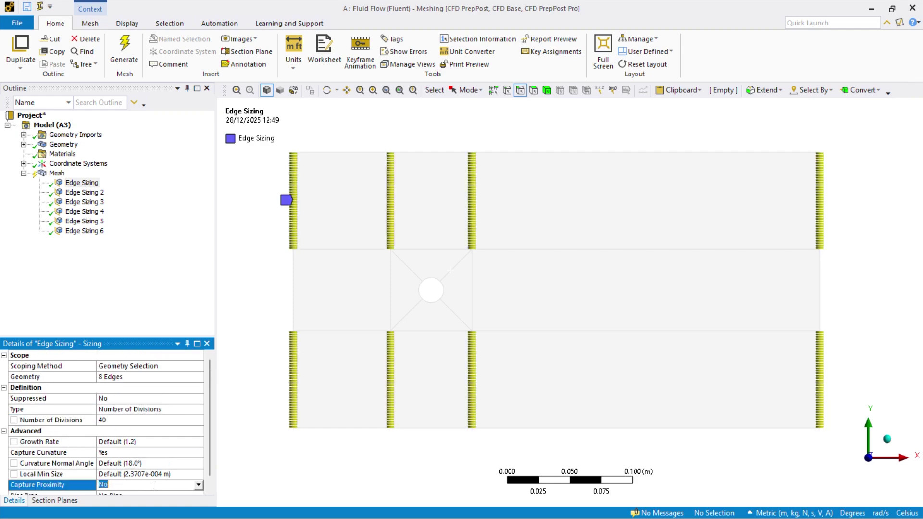
{"action": "scroll", "coordinate": [179, 471], "scroll_direction": "down", "scroll_amount": 1}
{"action": "left_click", "coordinate": [158, 484]}
{"action": "left_click", "coordinate": [198, 485]}
{"action": "left_click", "coordinate": [182, 445]}
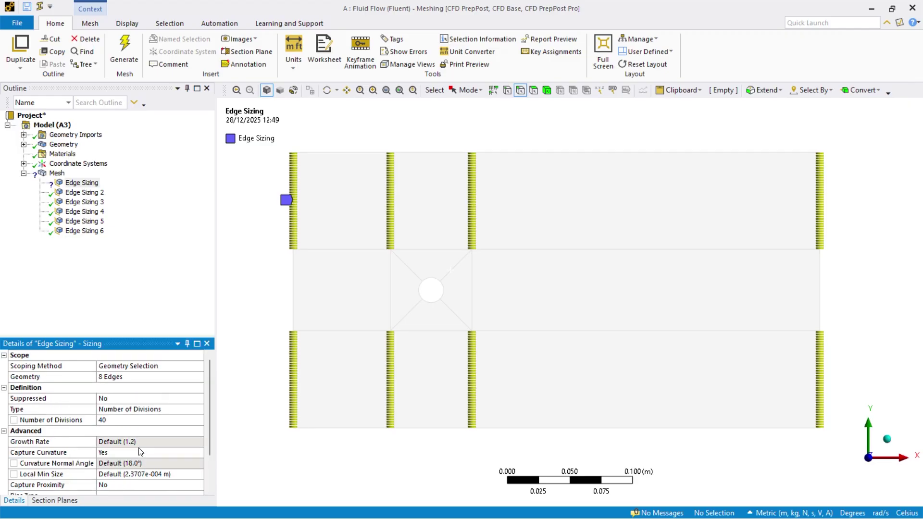
{"action": "scroll", "coordinate": [142, 485], "scroll_direction": "down", "scroll_amount": 3}
{"action": "left_click", "coordinate": [104, 475]}
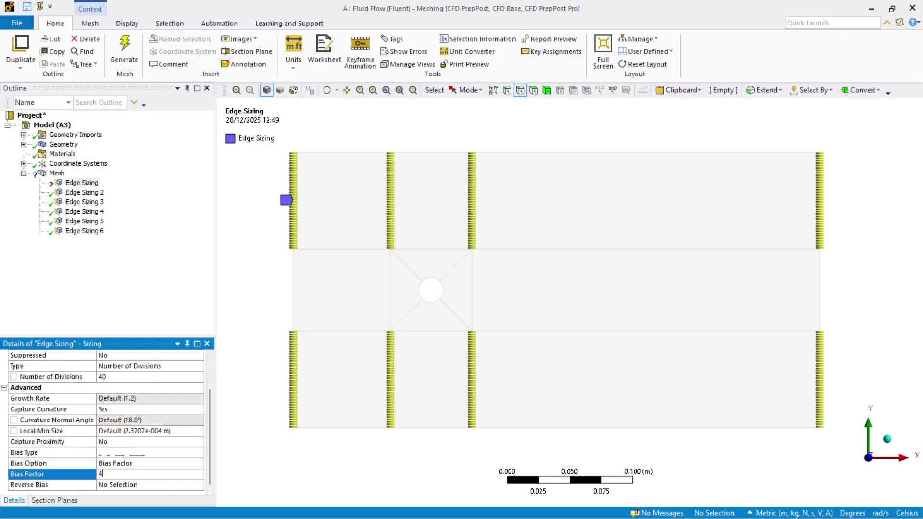
{"action": "type", "text": "4"}
{"action": "key", "text": "Return"}
Reverse the bias of the first edge sizing on the lower outlet edge and the upper inlet edge.
{"action": "left_click", "coordinate": [160, 476]}
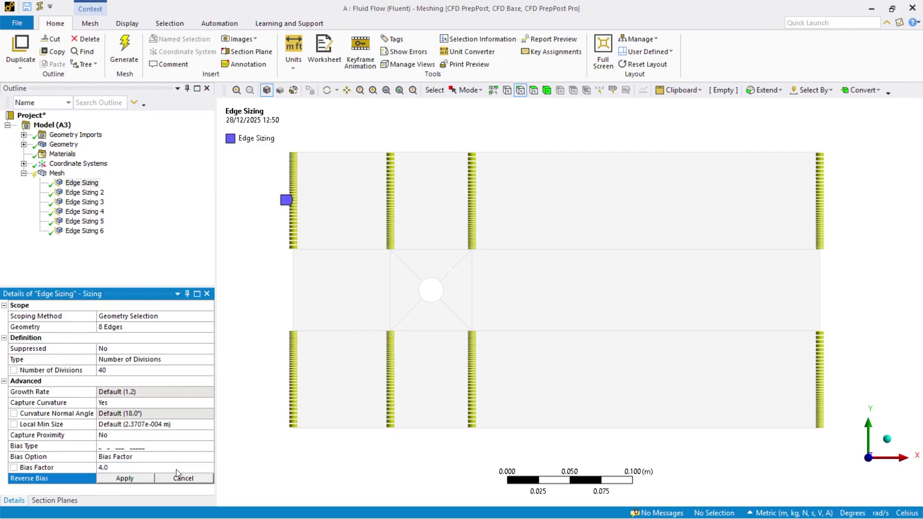
{"action": "left_click", "coordinate": [819, 364]}
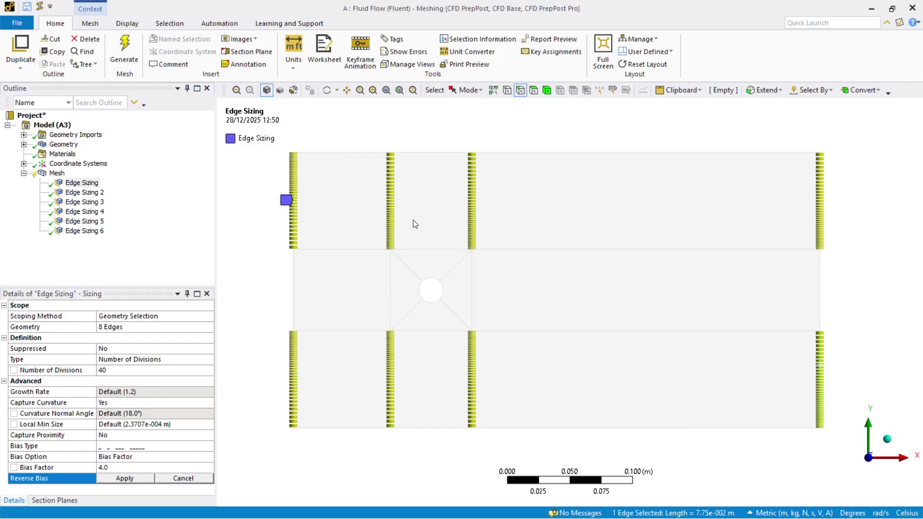
{"action": "left_click", "coordinate": [295, 218], "text": "ctrl"}
{"action": "left_click", "coordinate": [124, 478]}
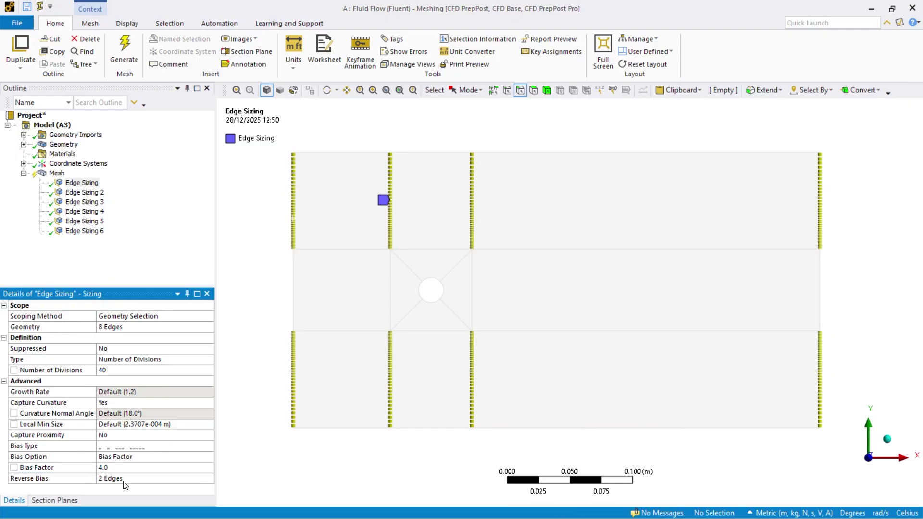
Set Edge Sizing 2 on the upstream horizontal edges to 40 divisions with the long-to-short bias type and a bias factor of 4.
{"action": "left_click", "coordinate": [83, 192]}
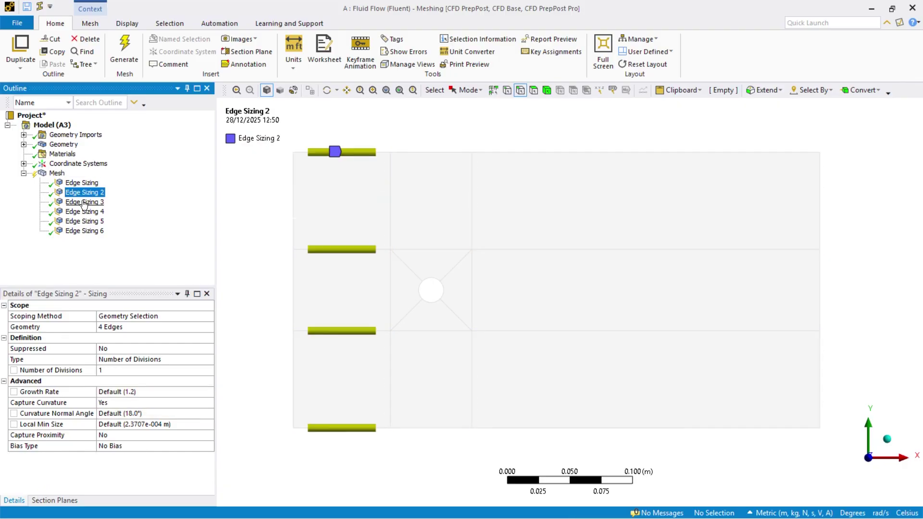
{"action": "left_click", "coordinate": [127, 375]}
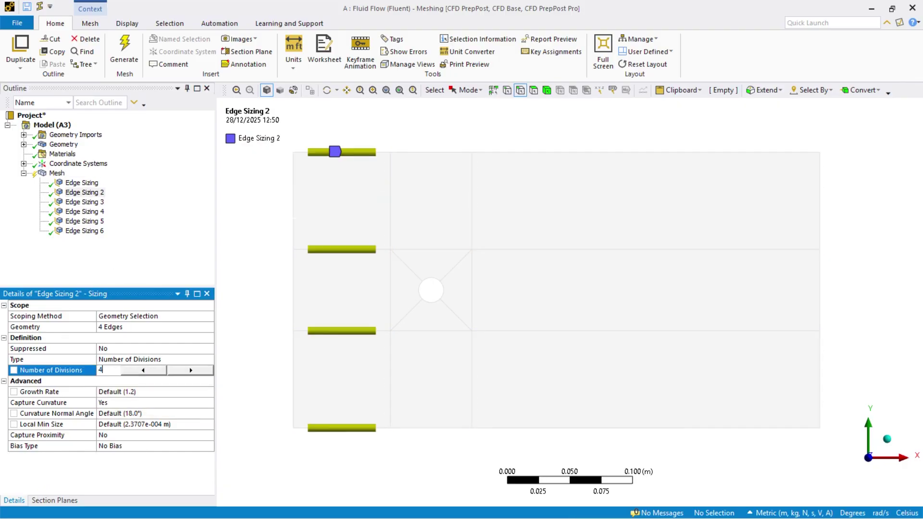
{"action": "left_click", "coordinate": [117, 446]}
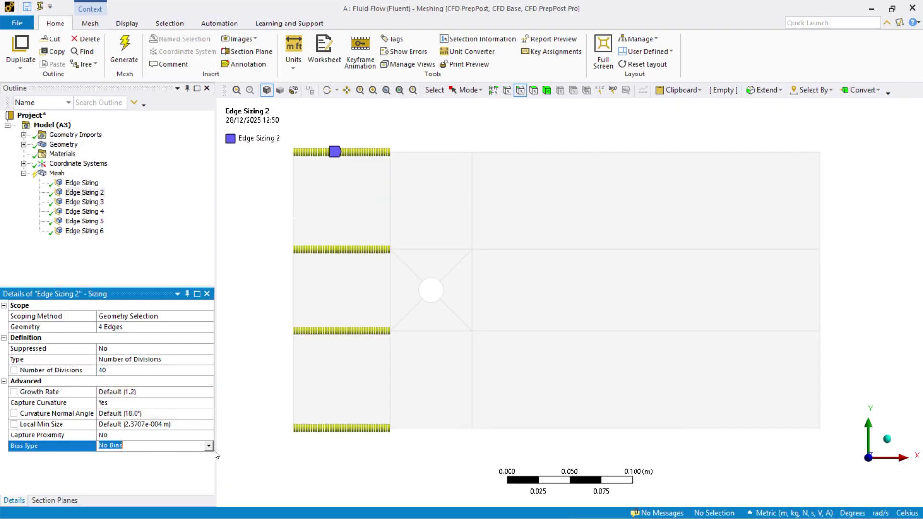
{"action": "key", "text": "Down"}
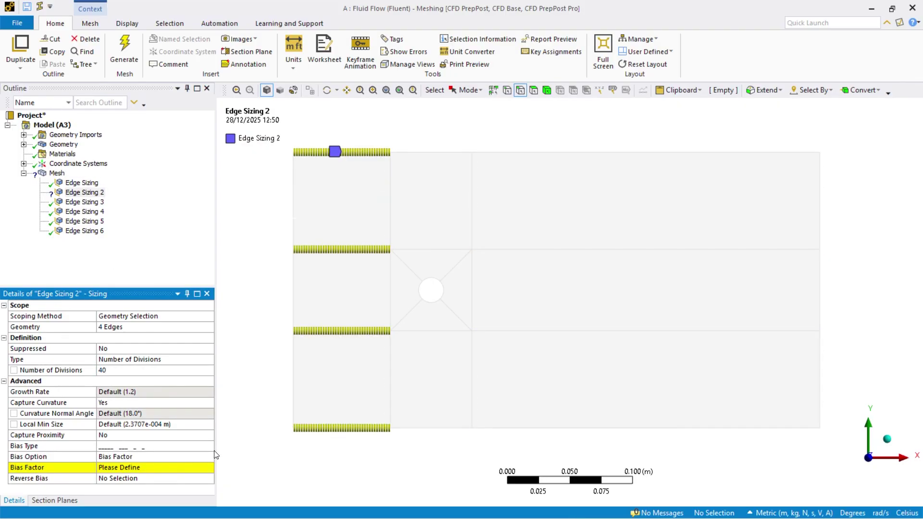
{"action": "left_click", "coordinate": [136, 468]}
{"action": "key", "text": "Return"}
Reverse the bias of Edge Sizing 2 on the upper three of its four horizontal edges.
{"action": "key", "text": "Down"}
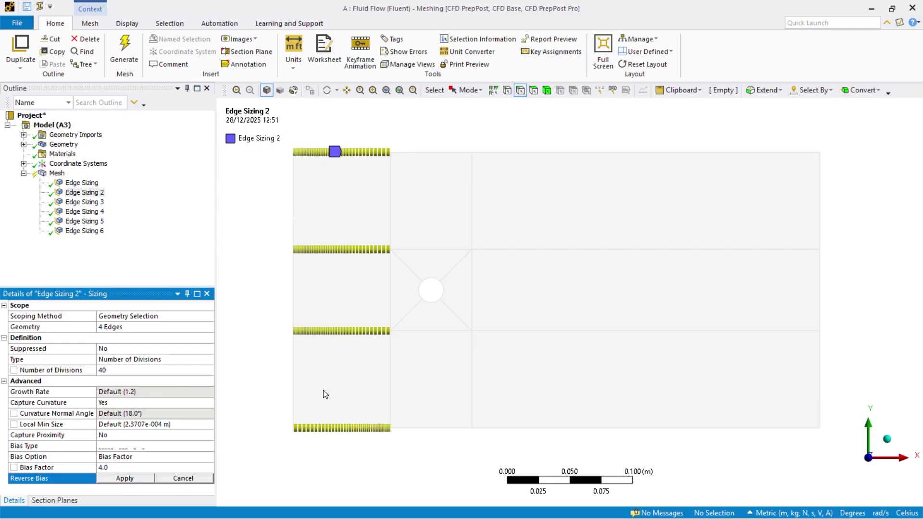
{"action": "left_click", "coordinate": [336, 250]}
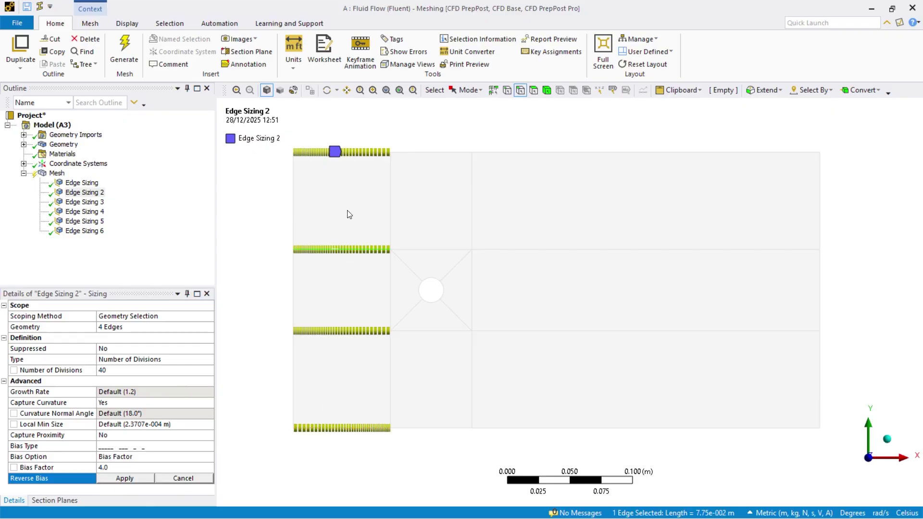
{"action": "left_click", "coordinate": [355, 149], "text": "ctrl"}
{"action": "left_click", "coordinate": [360, 331], "text": "ctrl"}
{"action": "left_click", "coordinate": [136, 478]}
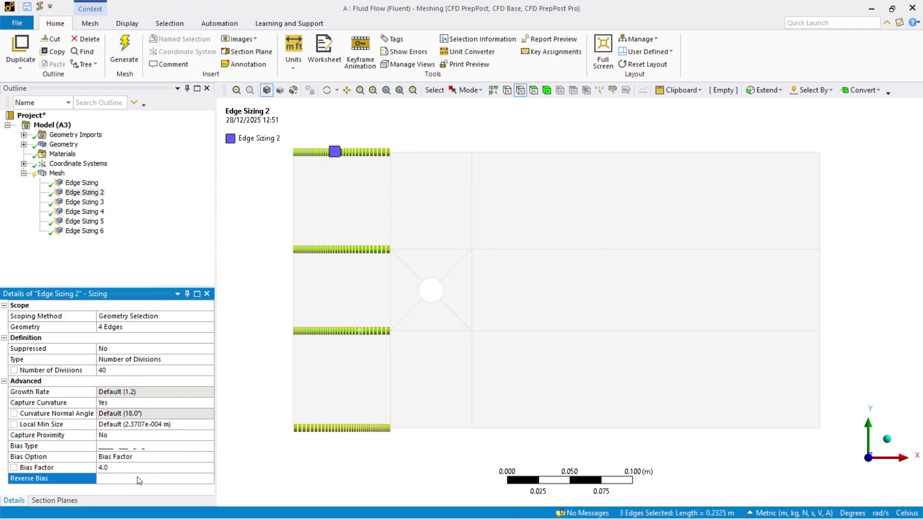
Set Edge Sizing 3 on the downstream horizontal edges to 90 divisions with the long-to-short bias type and a bias factor of 6.
{"action": "left_click", "coordinate": [84, 202]}
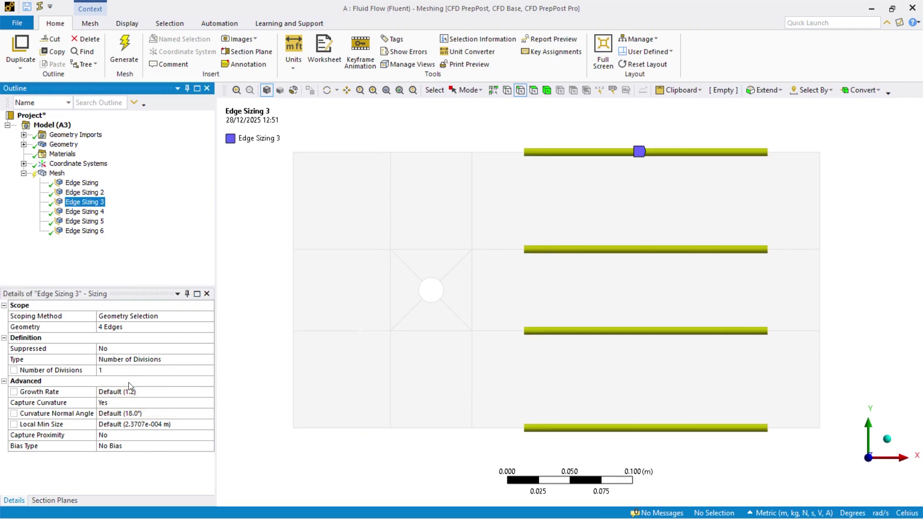
{"action": "left_click", "coordinate": [121, 370]}
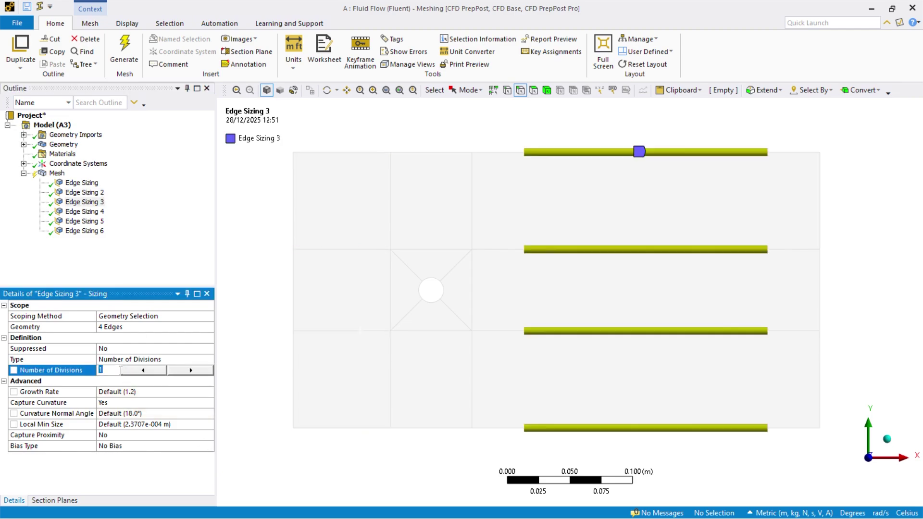
{"action": "left_click", "coordinate": [133, 449]}
{"action": "left_click", "coordinate": [133, 457]}
{"action": "left_click", "coordinate": [136, 467]}
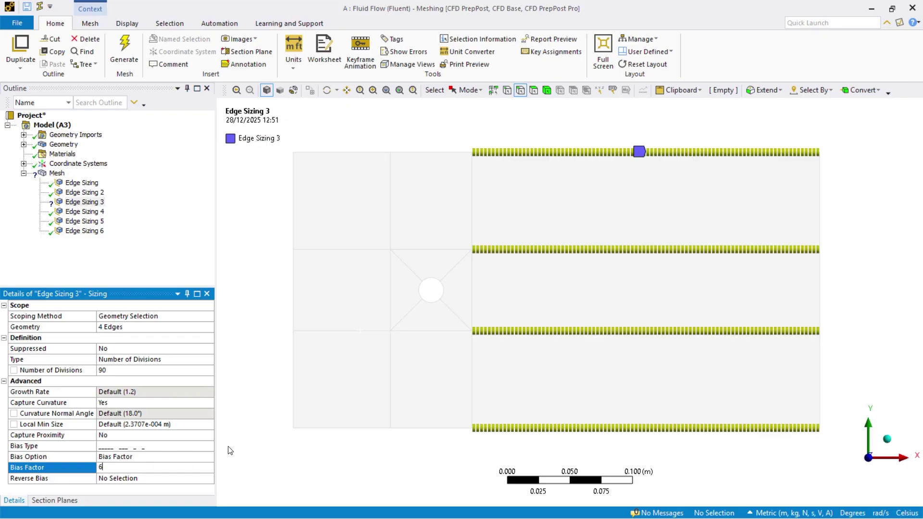
{"action": "key", "text": "Return"}
Reverse the bias of Edge Sizing 3 on the lower three of its four horizontal edges.
{"action": "left_click", "coordinate": [154, 480]}
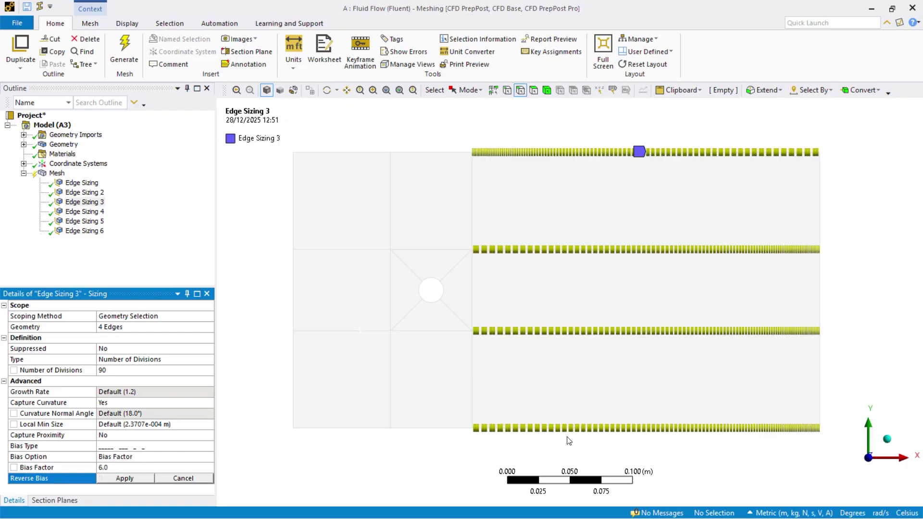
{"action": "left_click", "coordinate": [566, 331]}
{"action": "left_click", "coordinate": [128, 479]}
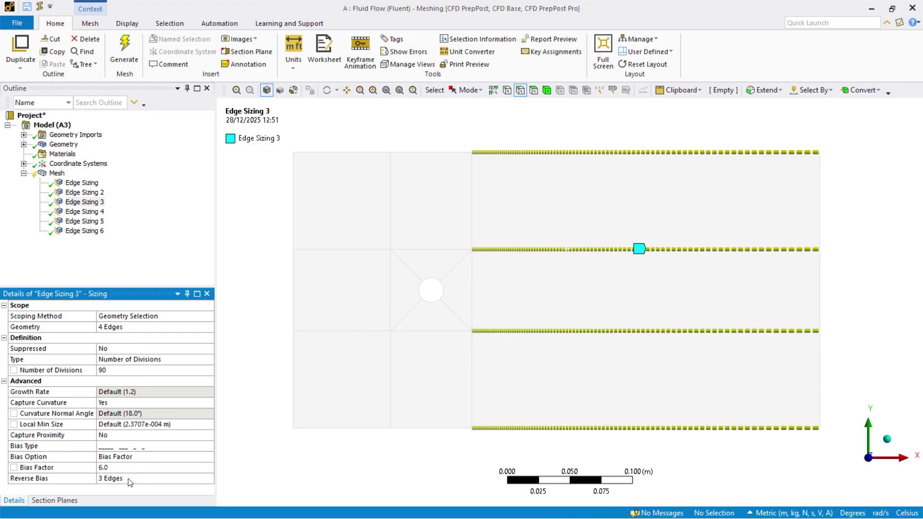
Set Edge Sizing 4 on the middle-row vertical edges and cylinder side arcs to 70 divisions with the long-to-short bias type and factor 1.2.
{"action": "left_click", "coordinate": [83, 212]}
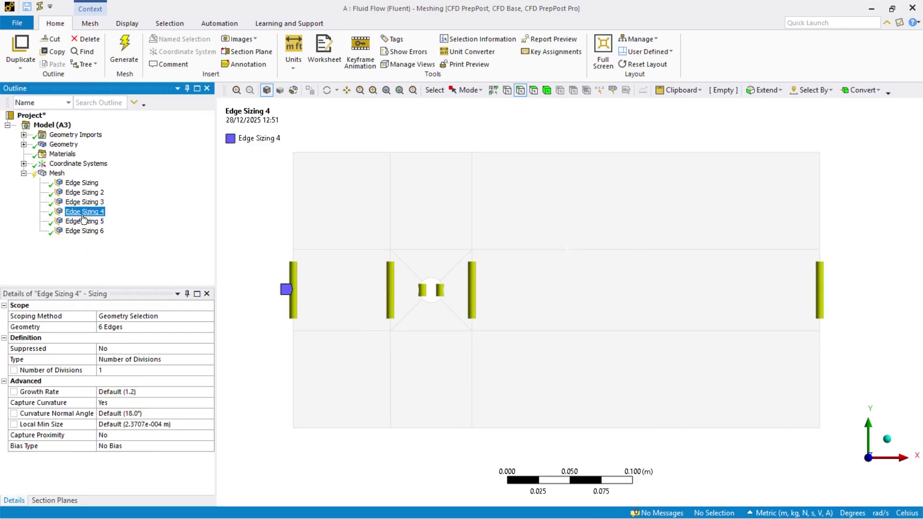
{"action": "left_click", "coordinate": [108, 370]}
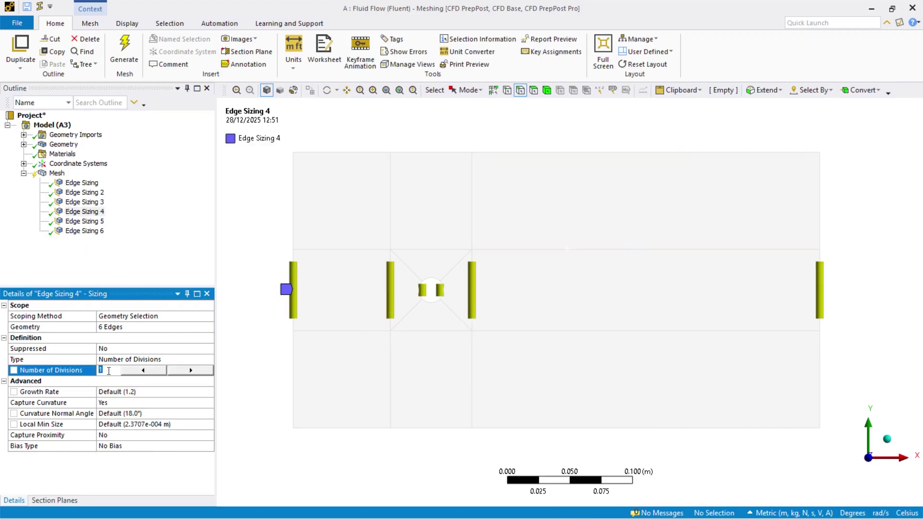
{"action": "type", "text": "70"}
{"action": "left_click", "coordinate": [158, 446]}
{"action": "left_click", "coordinate": [208, 446]}
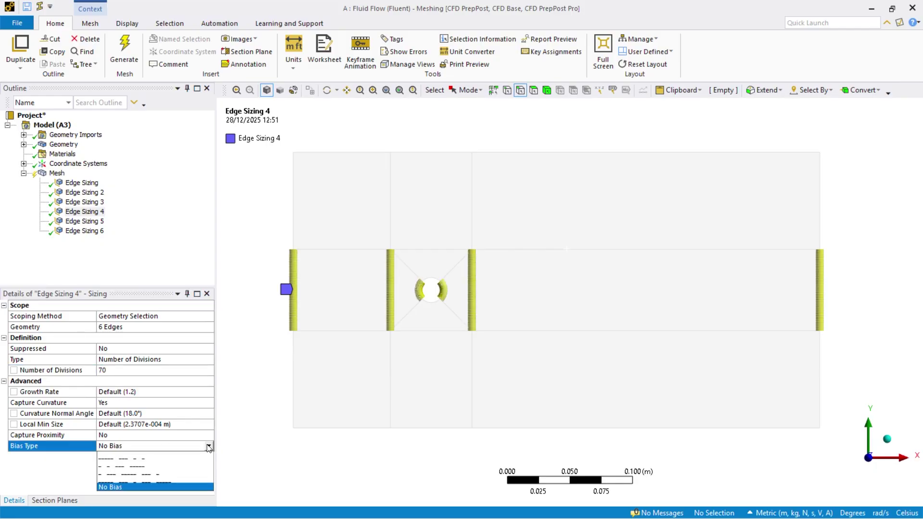
{"action": "left_click", "coordinate": [202, 458]}
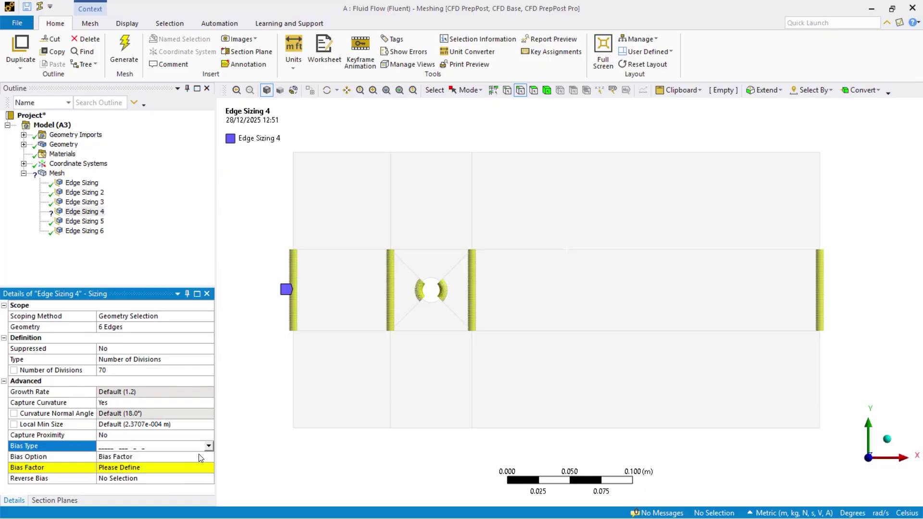
{"action": "left_click", "coordinate": [132, 467]}
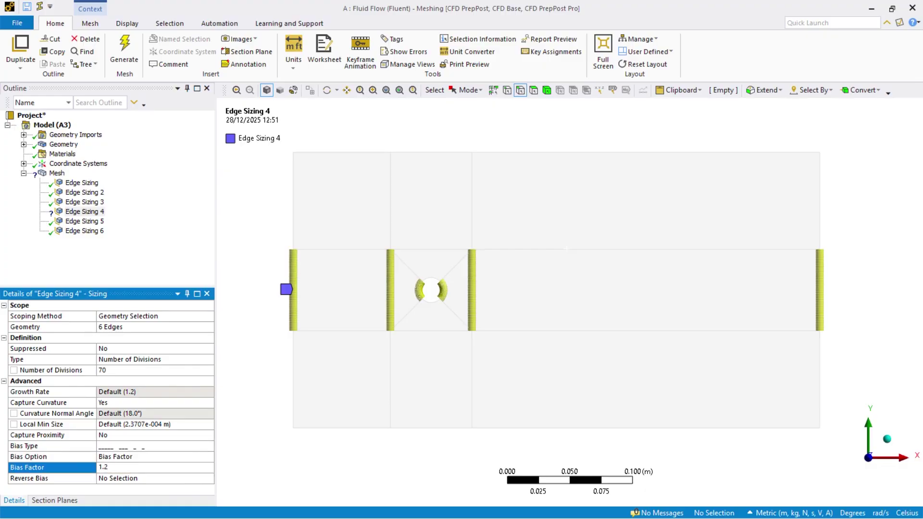
{"action": "key", "text": "Return"}
Change the bias type of Edge Sizing 4 to the symmetric long-short-long pattern.
{"action": "left_click", "coordinate": [205, 447]}
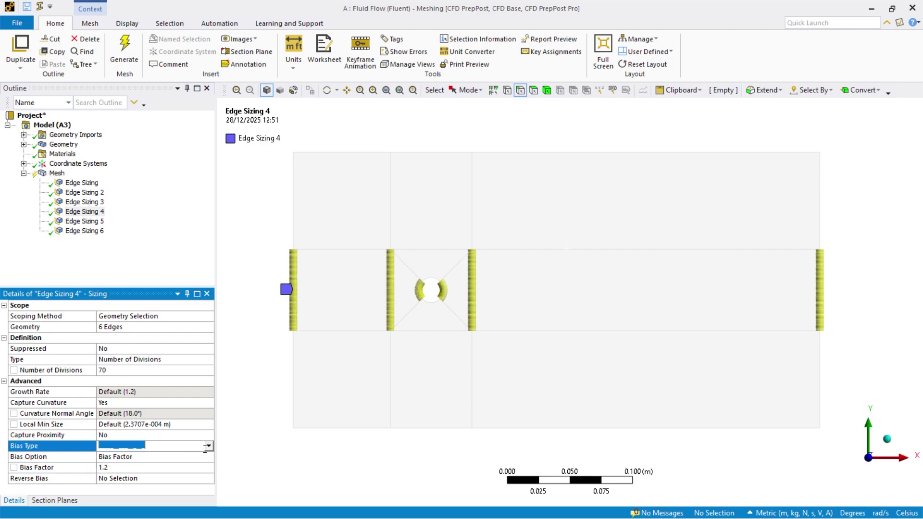
{"action": "left_click", "coordinate": [207, 446]}
{"action": "left_click", "coordinate": [187, 482]}
{"action": "scroll", "coordinate": [285, 381], "scroll_direction": "up", "scroll_amount": 3}
{"action": "scroll", "coordinate": [284, 381], "scroll_direction": "down", "scroll_amount": 3}
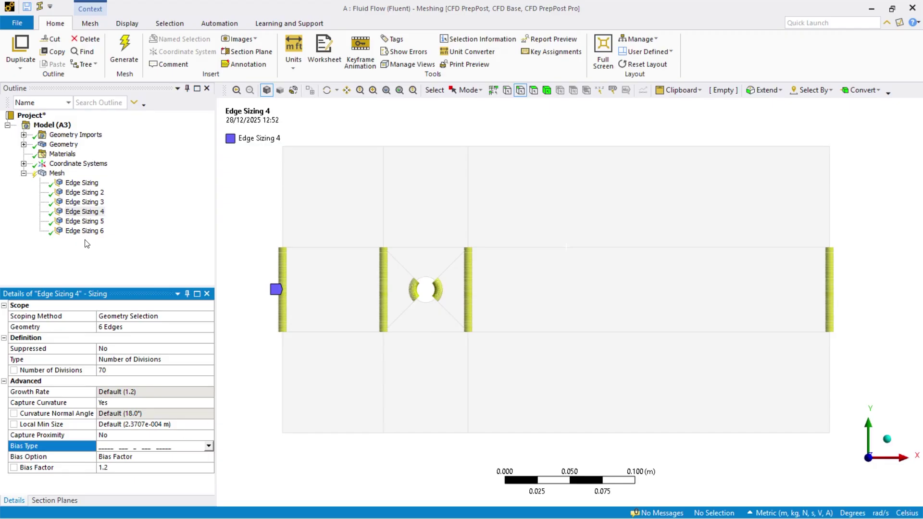
Set Edge Sizing 5 on the cylinder-column horizontal edges and arcs to 70 divisions with the symmetric long-short-long bias type and a bias factor of 1.2.
{"action": "left_click", "coordinate": [84, 221]}
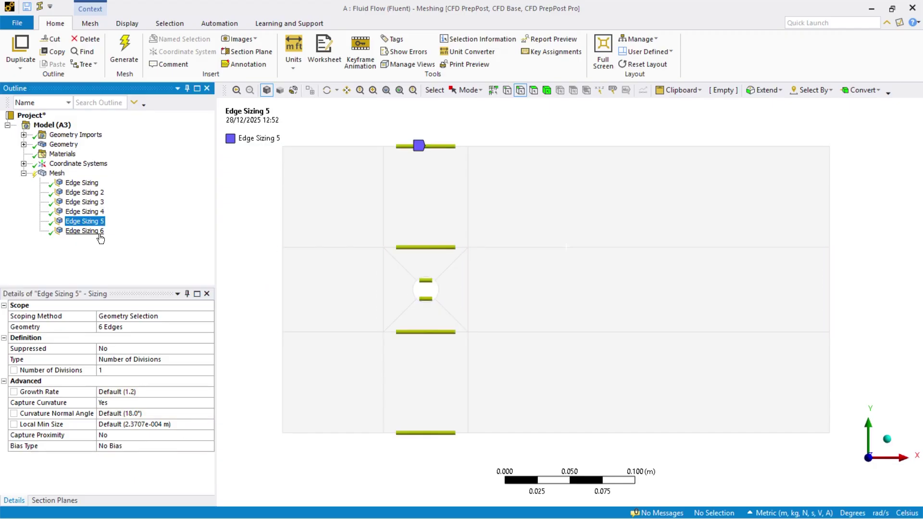
{"action": "left_click", "coordinate": [123, 374]}
{"action": "type", "text": "70"}
{"action": "left_click", "coordinate": [139, 445]}
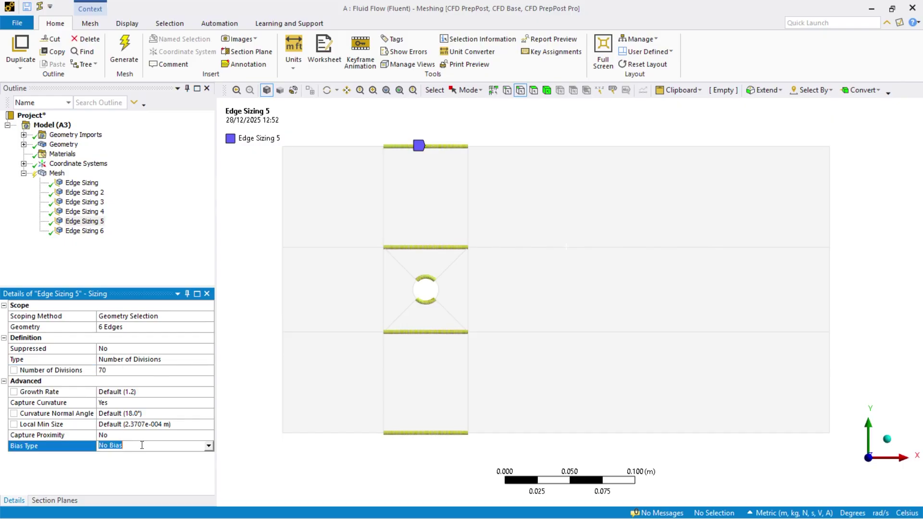
{"action": "left_click", "coordinate": [206, 447]}
{"action": "left_click", "coordinate": [169, 484]}
{"action": "left_click", "coordinate": [155, 465]}
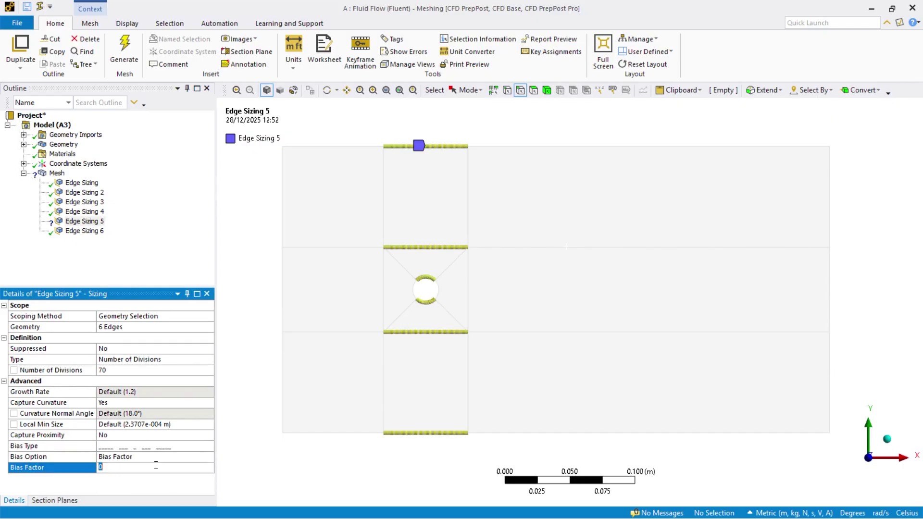
Set Edge Sizing 6 on the four diagonal edges to 30 divisions with the long-to-short bias type and a bias factor of 8.
{"action": "left_click", "coordinate": [77, 231]}
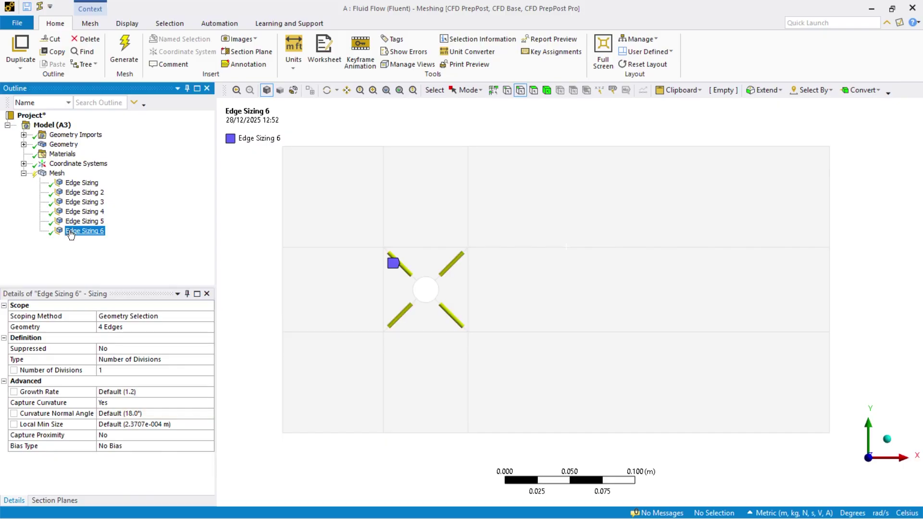
{"action": "left_click", "coordinate": [118, 370]}
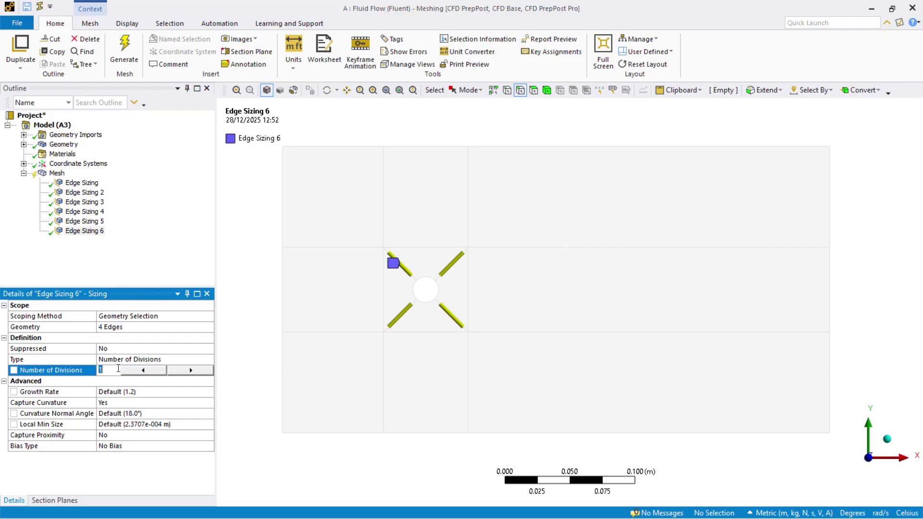
{"action": "left_click", "coordinate": [209, 447]}
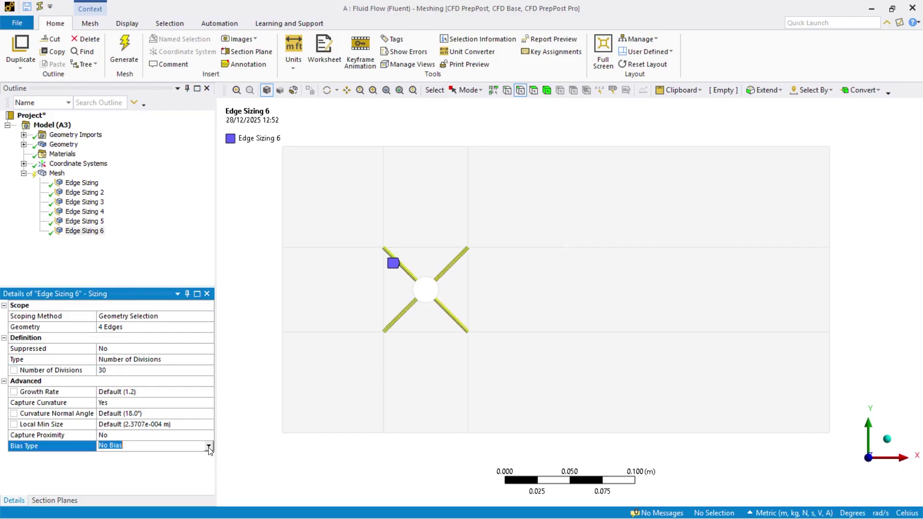
{"action": "left_click", "coordinate": [209, 447]}
{"action": "left_click", "coordinate": [178, 457]}
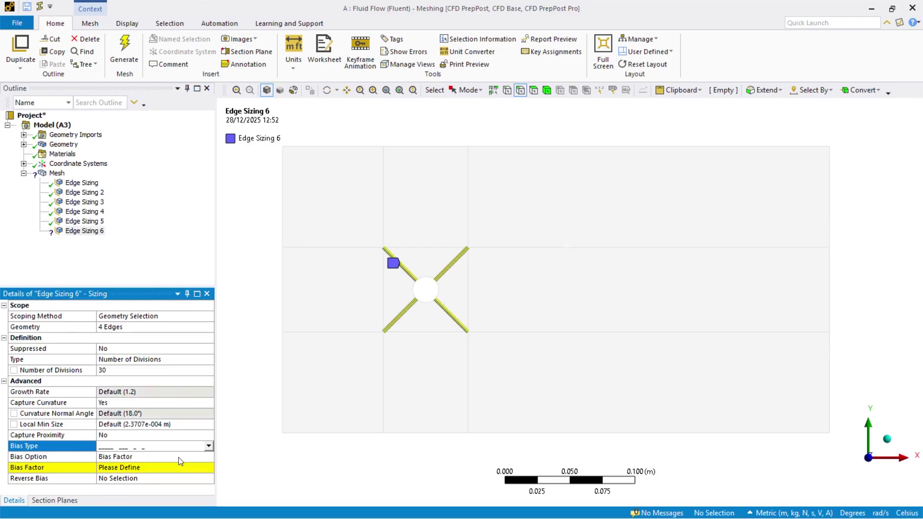
{"action": "left_click", "coordinate": [137, 467]}
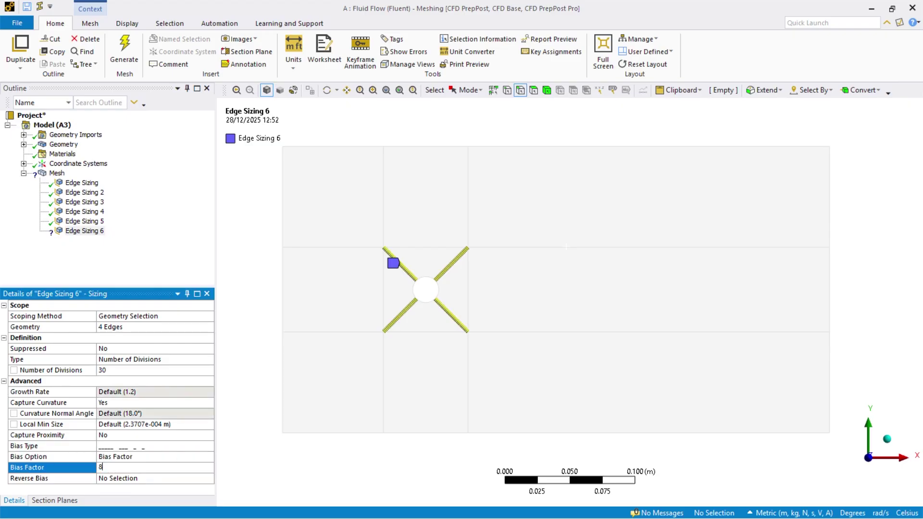
{"action": "key", "text": "Return"}
Reverse the bias of Edge Sizing 6 on the two lower diagonal edges.
{"action": "left_click", "coordinate": [142, 478]}
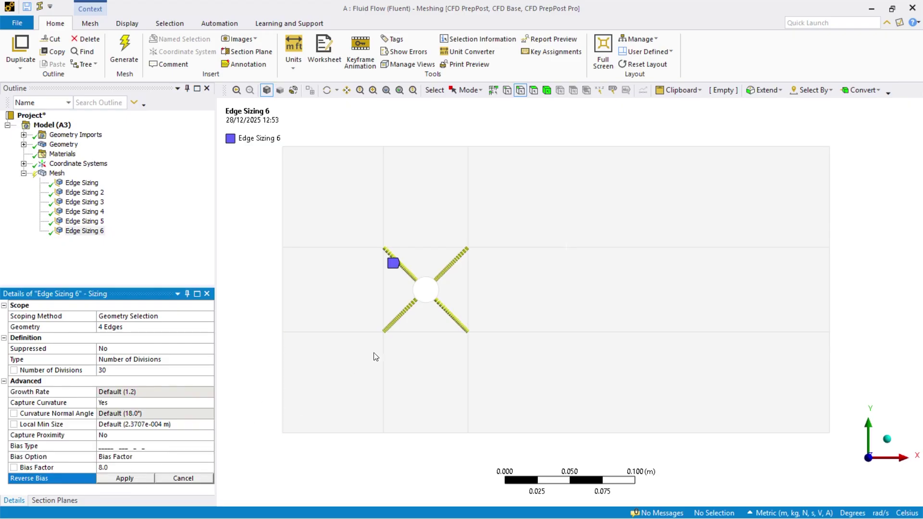
{"action": "left_click", "coordinate": [439, 306]}
{"action": "left_click", "coordinate": [406, 310], "text": "ctrl"}
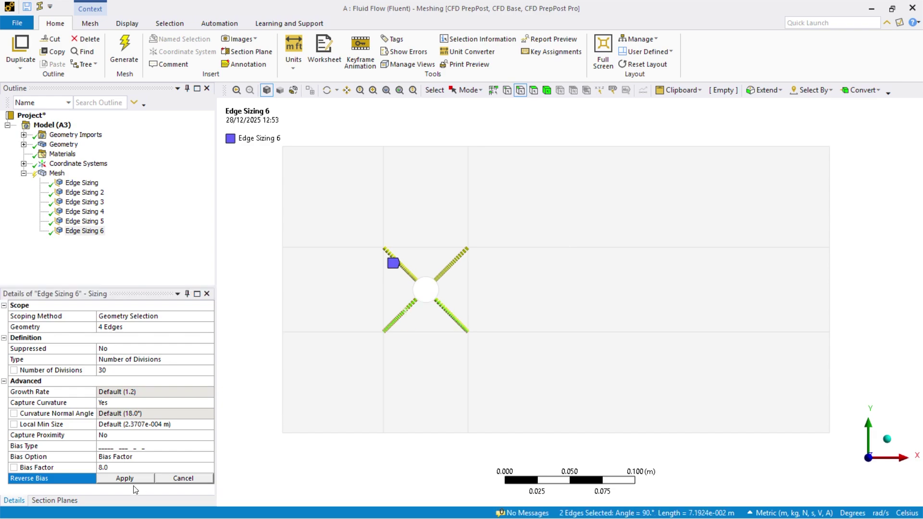
{"action": "left_click", "coordinate": [119, 479]}
Insert a Face Meshing control in the mesh and scope it to all 12 faces of the fluid domain.
{"action": "left_click", "coordinate": [56, 174]}
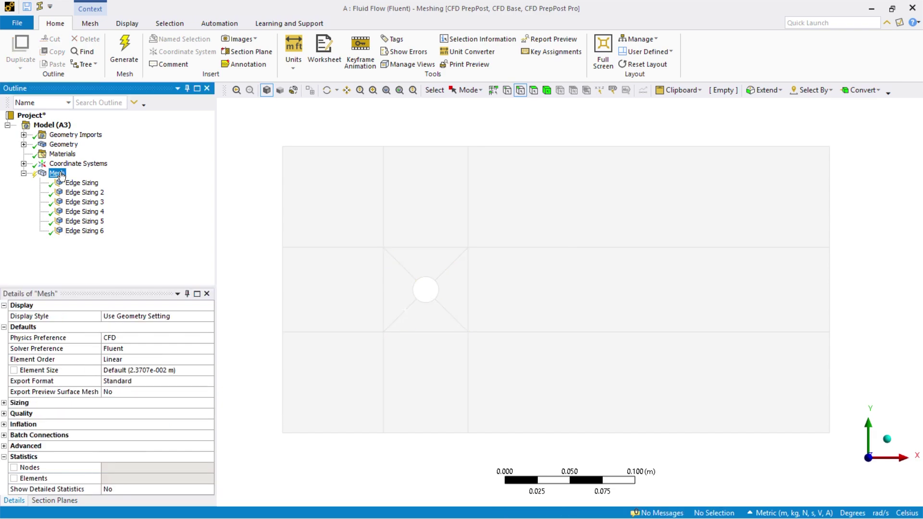
{"action": "right_click", "coordinate": [61, 174]}
{"action": "mouse_move", "coordinate": [85, 178]}
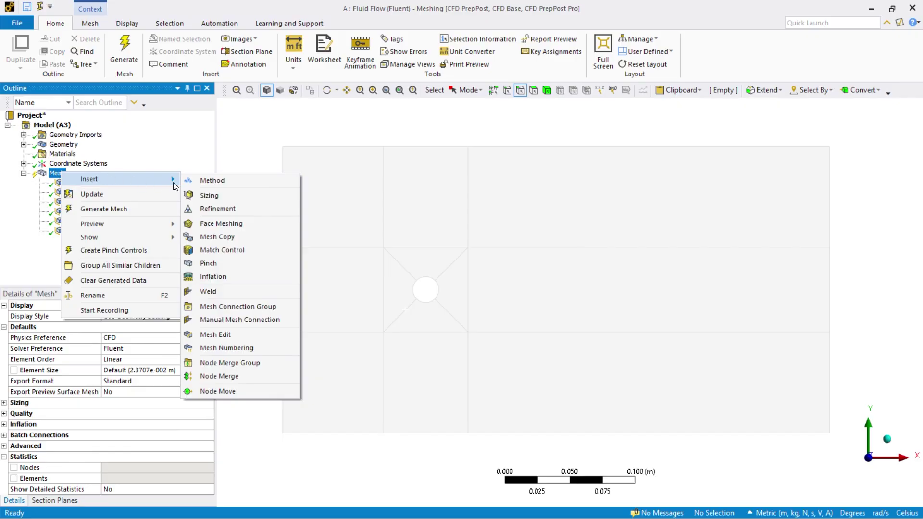
{"action": "left_click", "coordinate": [229, 222]}
{"action": "mouse_move", "coordinate": [624, 210]}
{"action": "left_mouse_down"}
{"action": "mouse_move", "coordinate": [444, 194]}
{"action": "mouse_move", "coordinate": [331, 295]}
{"action": "mouse_move", "coordinate": [513, 355]}
{"action": "mouse_move", "coordinate": [470, 280]}
{"action": "mouse_move", "coordinate": [403, 272]}
{"action": "mouse_move", "coordinate": [422, 310]}
{"action": "left_mouse_up"}
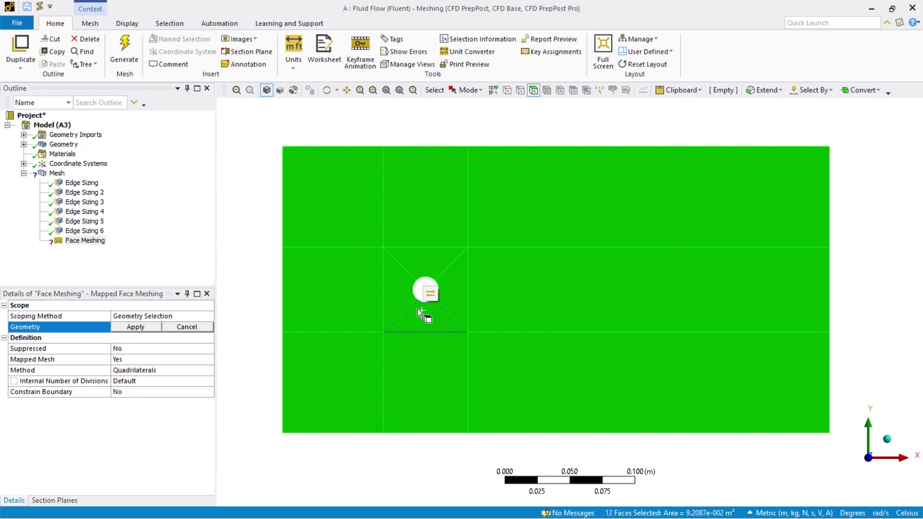
{"action": "left_click", "coordinate": [124, 326]}
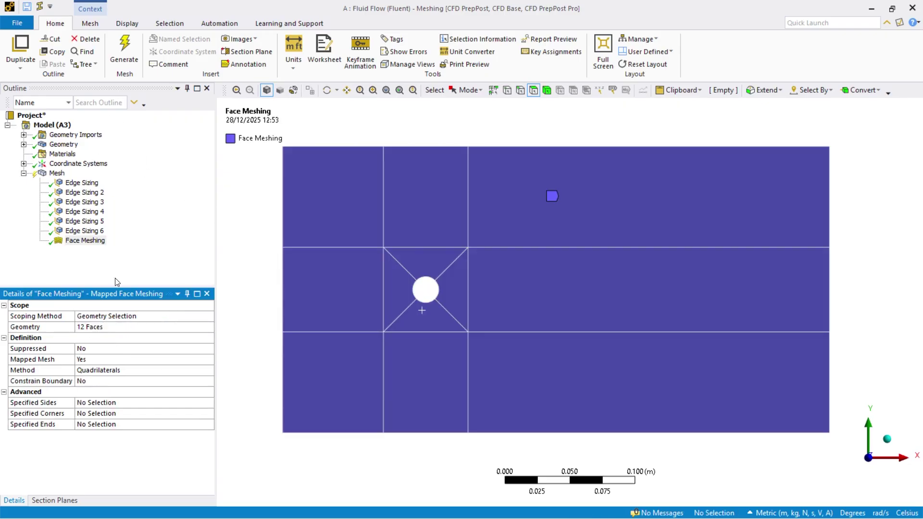
Generate the mesh and inspect the cells in the block around the cylinder.
{"action": "left_click", "coordinate": [120, 54]}
{"action": "left_click", "coordinate": [56, 173]}
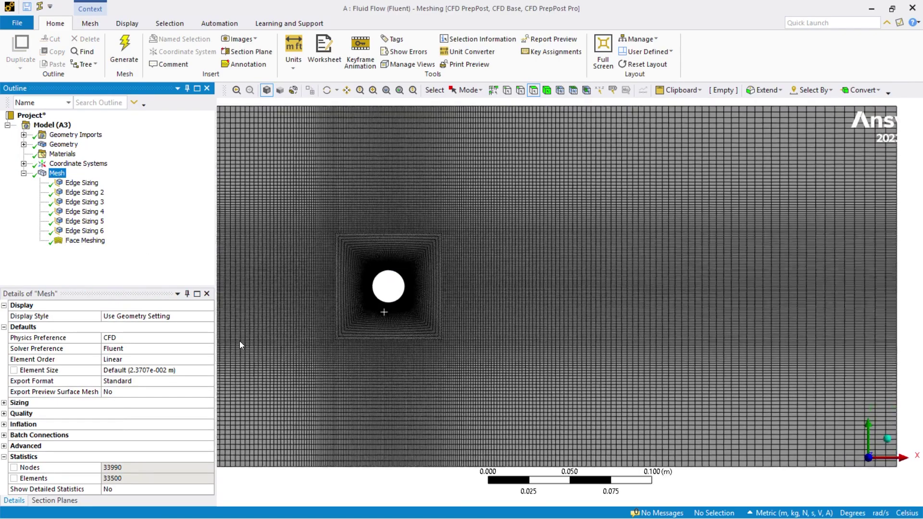
{"action": "scroll", "coordinate": [239, 341], "scroll_direction": "up", "scroll_amount": 3}
{"action": "middle_click_drag", "start_coordinate": [290, 371], "coordinate": [404, 370], "text": "ctrl"}
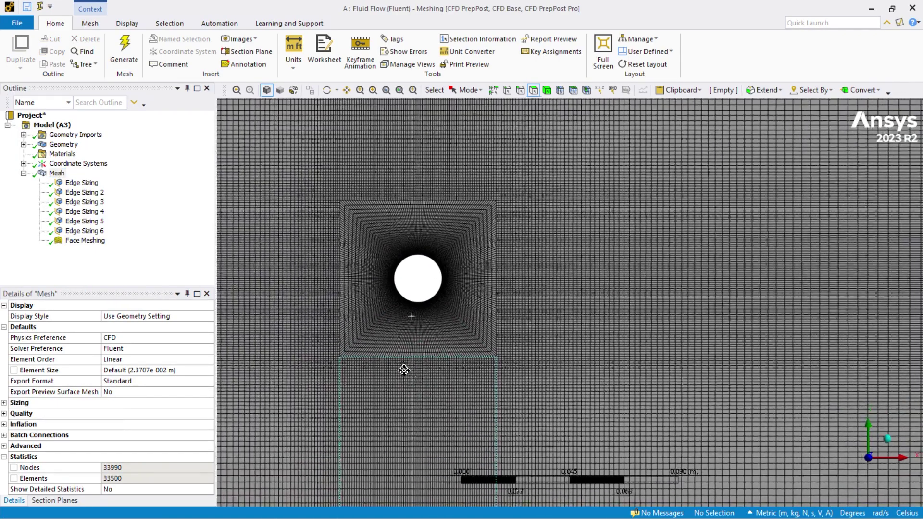
Increase the divisions of Edge Sizing 6 on the diagonal edges to 50, regenerate the mesh and inspect it around the cylinder.
{"action": "left_click", "coordinate": [96, 224]}
{"action": "left_click", "coordinate": [91, 212]}
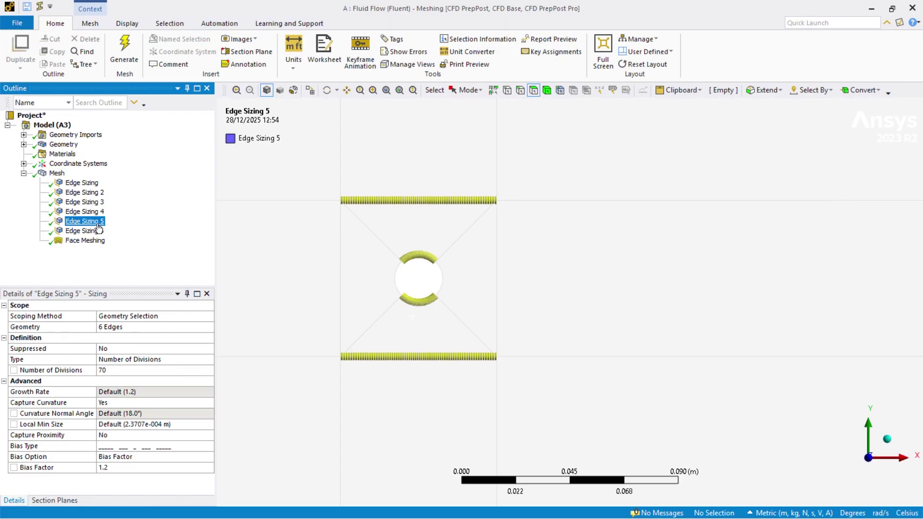
{"action": "left_click", "coordinate": [90, 232]}
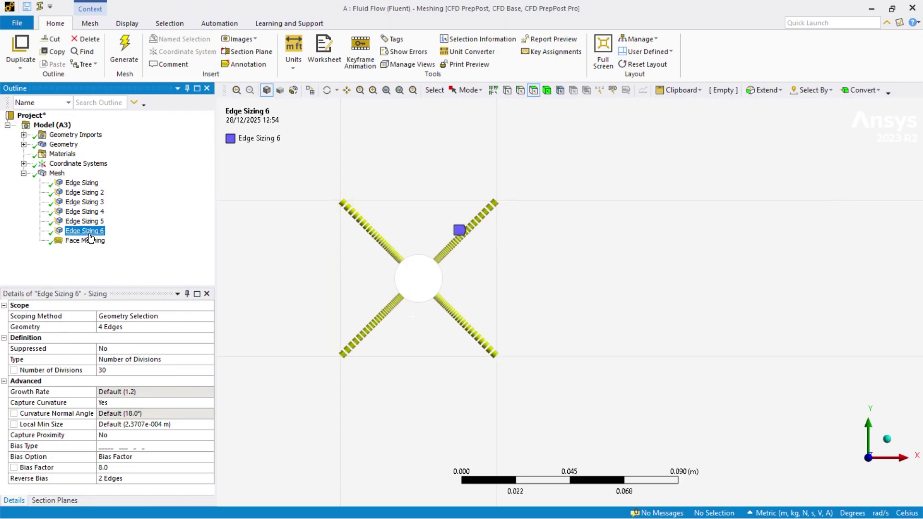
{"action": "left_click", "coordinate": [129, 370]}
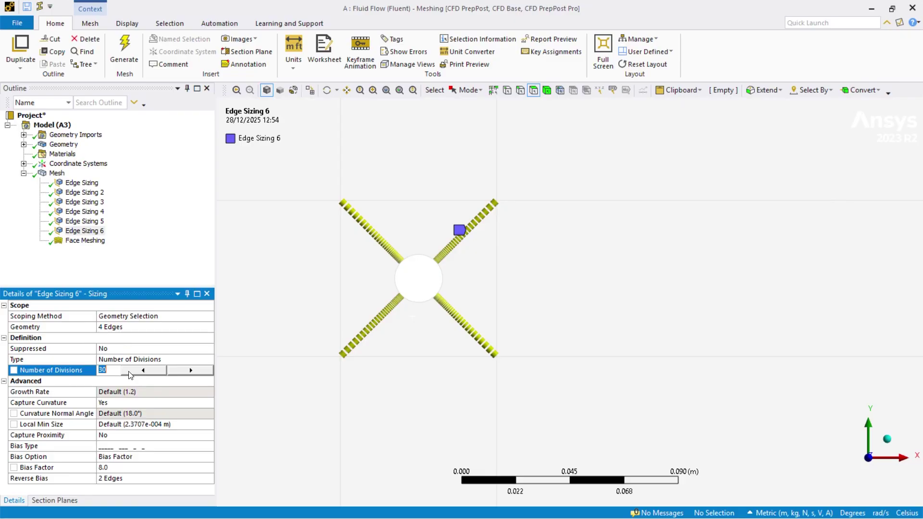
{"action": "type", "text": "50"}
{"action": "left_click", "coordinate": [126, 62]}
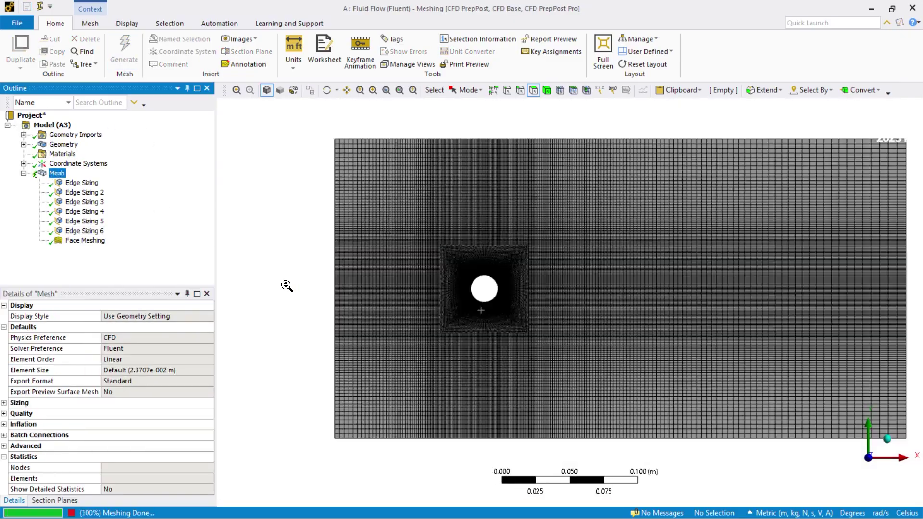
{"action": "scroll", "coordinate": [286, 284], "scroll_direction": "up", "scroll_amount": 5}
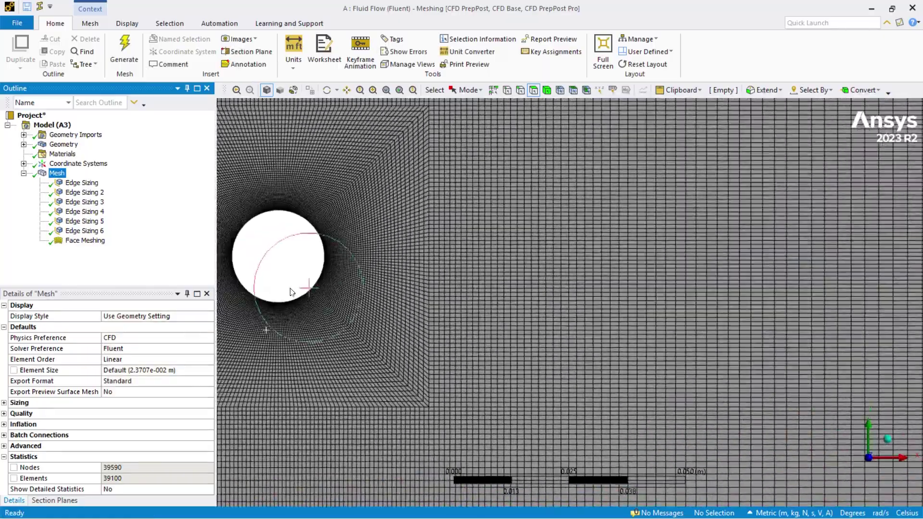
{"action": "middle_click_drag", "start_coordinate": [290, 291], "coordinate": [493, 355], "text": "ctrl"}
{"action": "scroll", "coordinate": [492, 354], "scroll_direction": "up", "scroll_amount": 8}
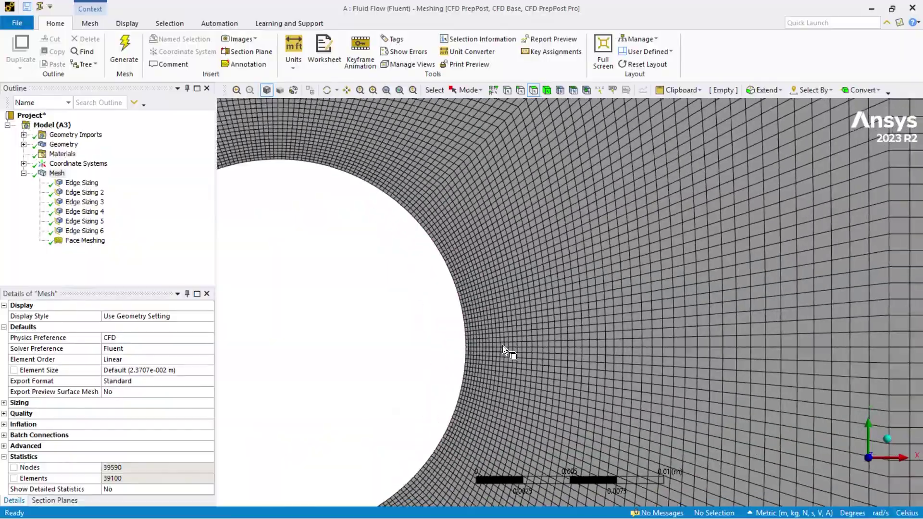
{"action": "scroll", "coordinate": [503, 345], "scroll_direction": "down", "scroll_amount": 10}
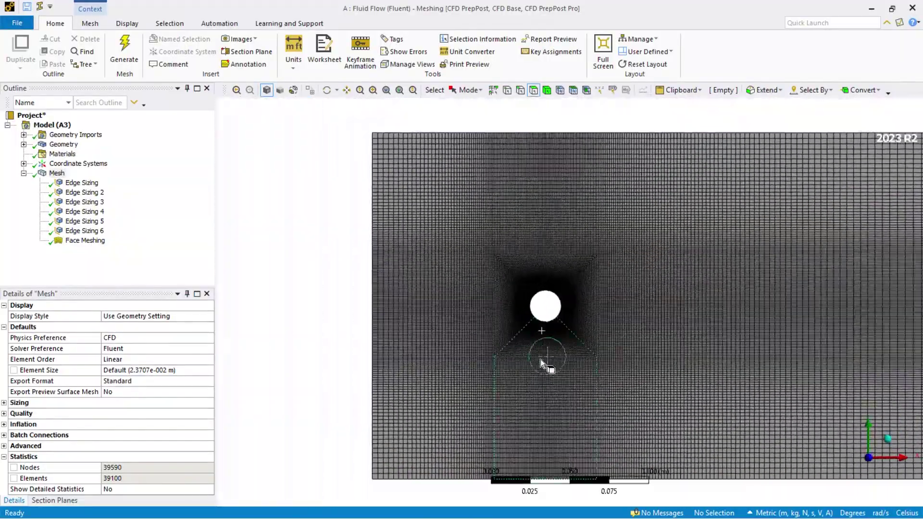
{"action": "middle_click_drag", "start_coordinate": [540, 360], "coordinate": [452, 356], "text": "ctrl"}
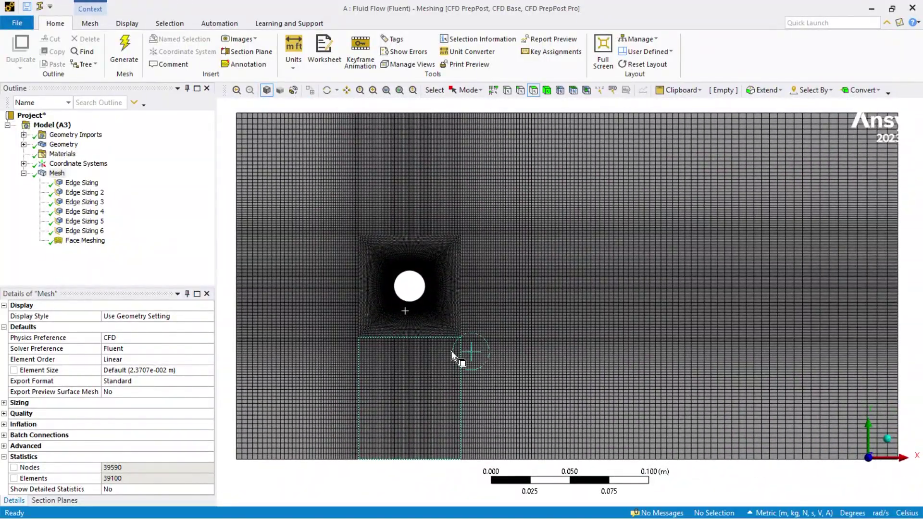